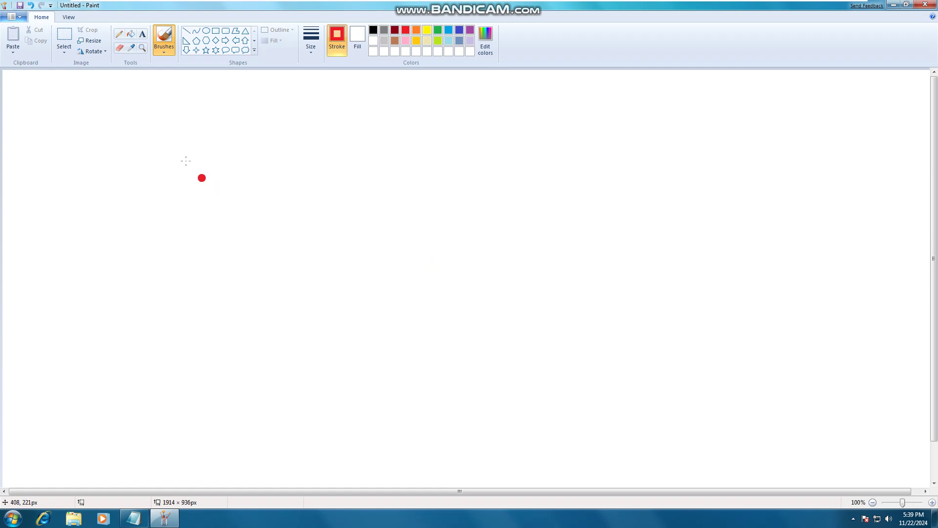
mouse_move(178, 157)
left_mouse_down()
mouse_move(136, 348)
mouse_move(174, 249)
mouse_move(119, 271)
left_mouse_up()
key("ctrl+z")
mouse_move(140, 159)
left_mouse_down()
mouse_move(142, 368)
mouse_move(81, 308)
left_mouse_up()
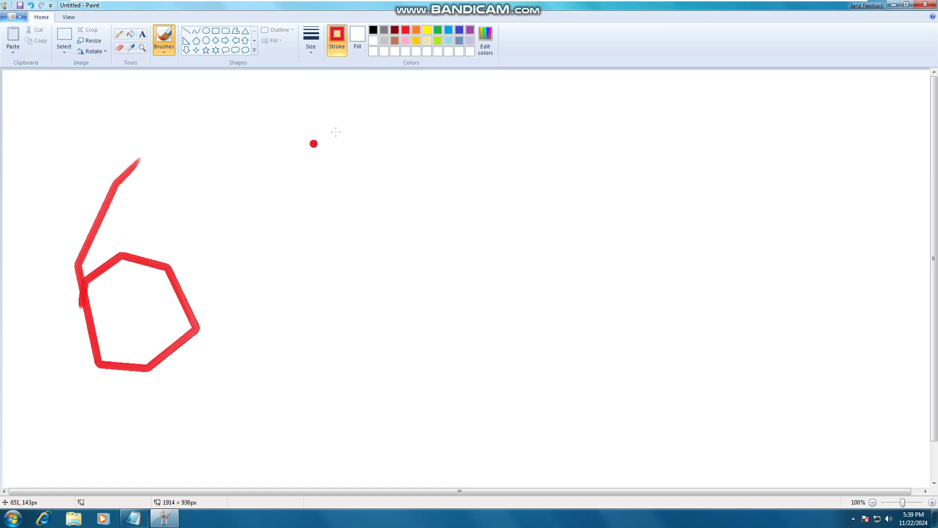
key("ctrl+z")
Step: Paint a large red digit 7 and a green digit 0 beside it with the brush
left_click(93, 138)
mouse_move(83, 157)
left_mouse_down()
mouse_move(176, 283)
mouse_move(172, 303)
left_mouse_up()
left_click(438, 30)
mouse_move(390, 139)
left_mouse_down()
mouse_move(298, 214)
mouse_move(394, 246)
mouse_move(371, 151)
mouse_move(308, 193)
mouse_move(368, 300)
mouse_move(440, 237)
mouse_move(383, 136)
left_mouse_up()
key("ctrl+z")
key("ctrl+z")
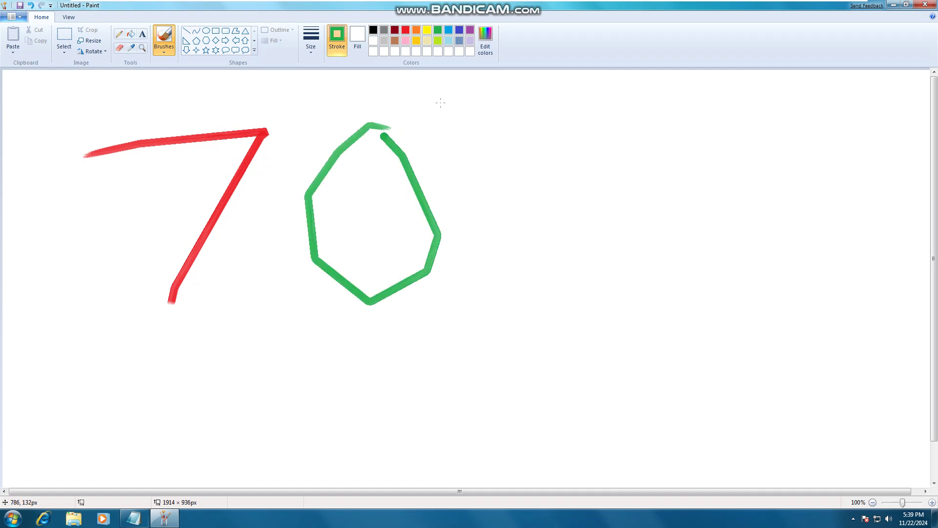
Step: Paint a blue digit 2 and a yellow digit 2 after the green 0 to complete the number 7022
left_click(449, 31)
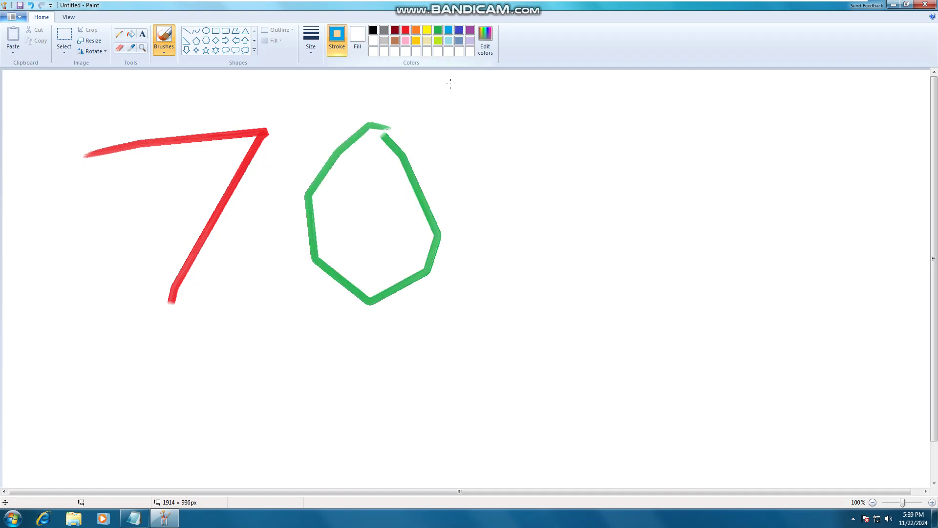
mouse_move(471, 133)
left_mouse_down()
mouse_move(566, 208)
mouse_move(488, 279)
mouse_move(586, 286)
left_mouse_up()
left_click(426, 30)
mouse_move(644, 100)
left_mouse_down()
mouse_move(701, 103)
mouse_move(688, 184)
mouse_move(655, 244)
mouse_move(676, 253)
left_mouse_up()
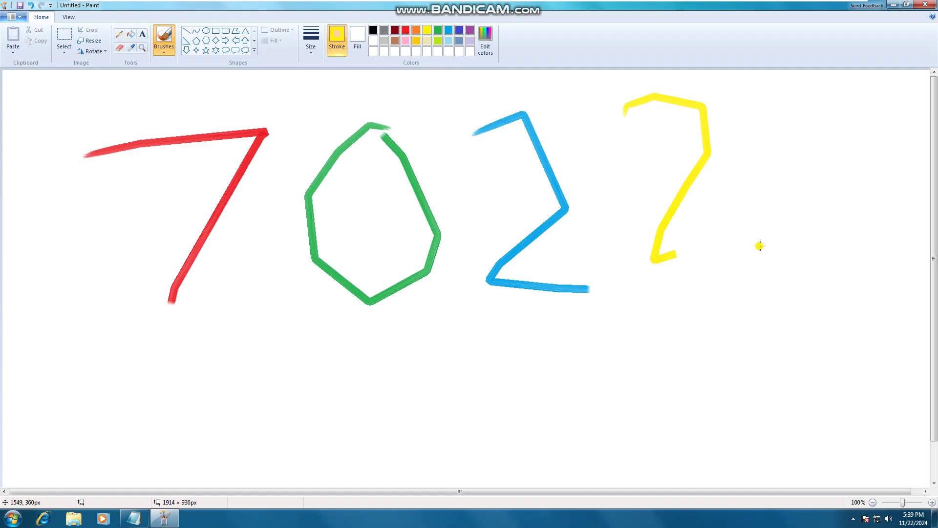
left_click_drag(759, 246, 761, 247)
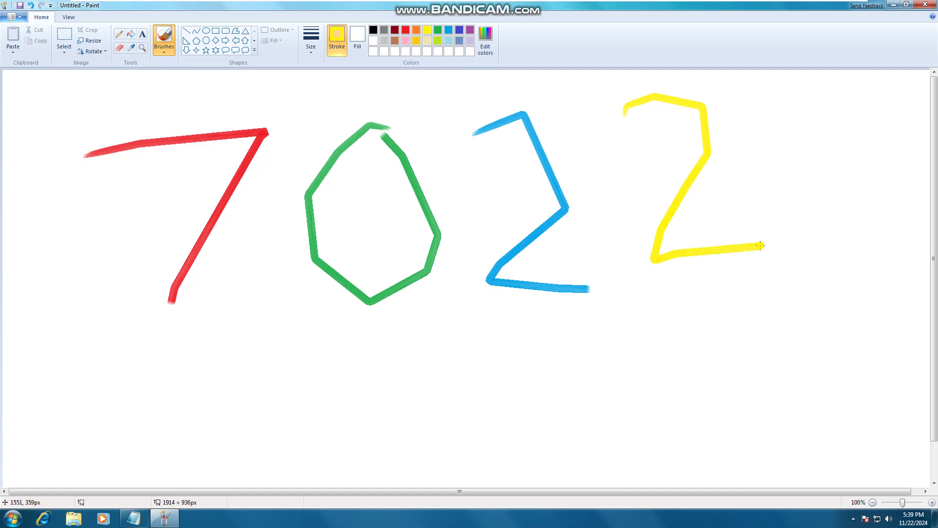
Step: Close the drawing and save it as a PNG named 7022 in the Pictures library
left_click(930, 8)
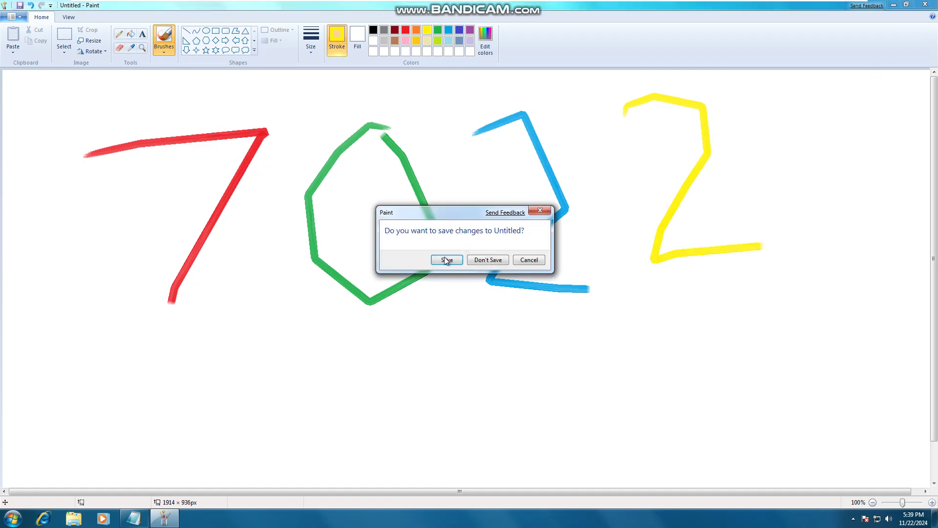
left_click(442, 260)
type("7022")
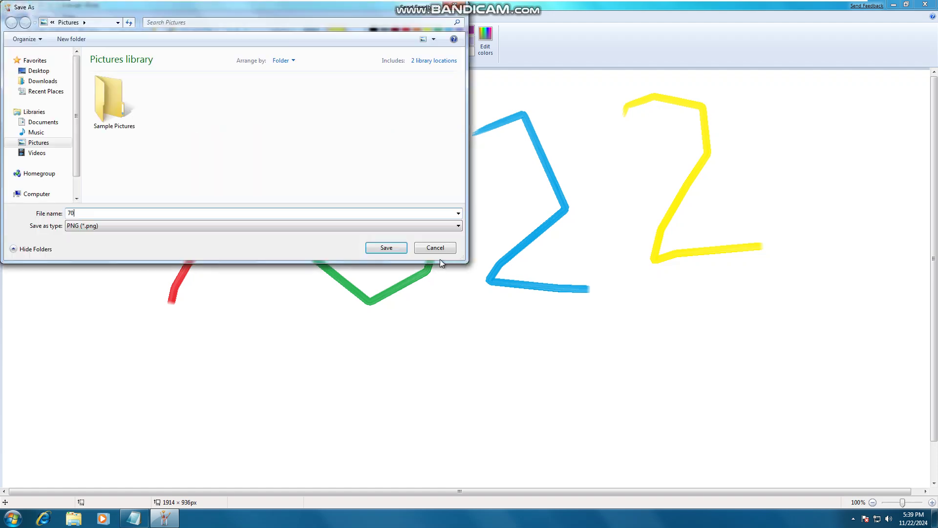
key("Return")
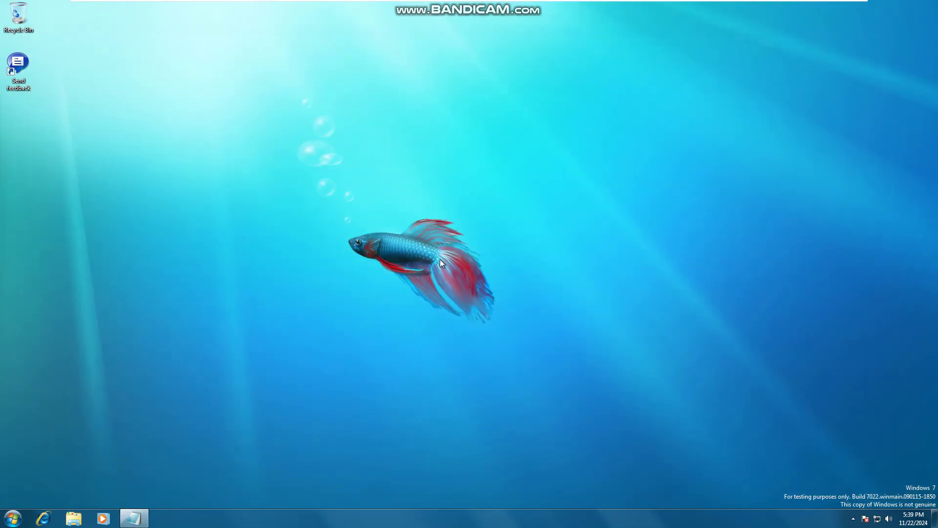
Step: Open WordPad and enter "Hello World" in the blank document
key("super")
type("wo")
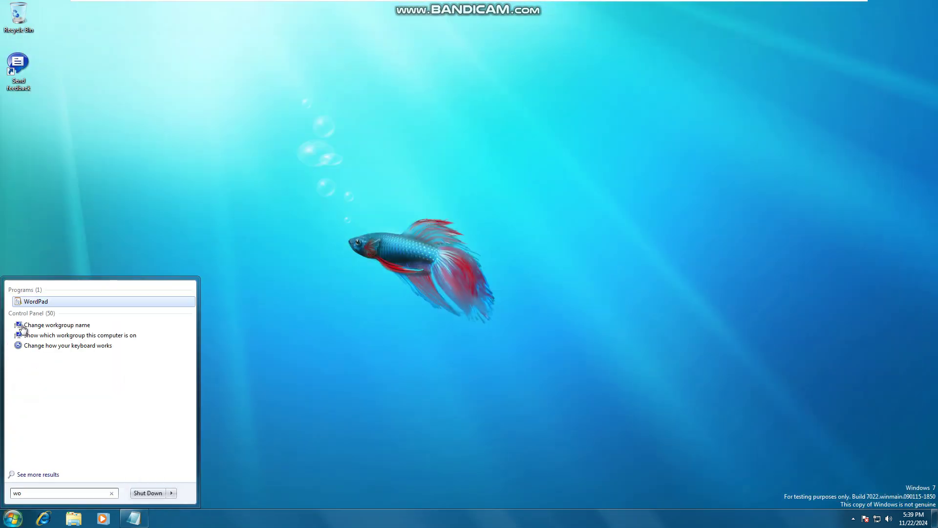
left_click(45, 300)
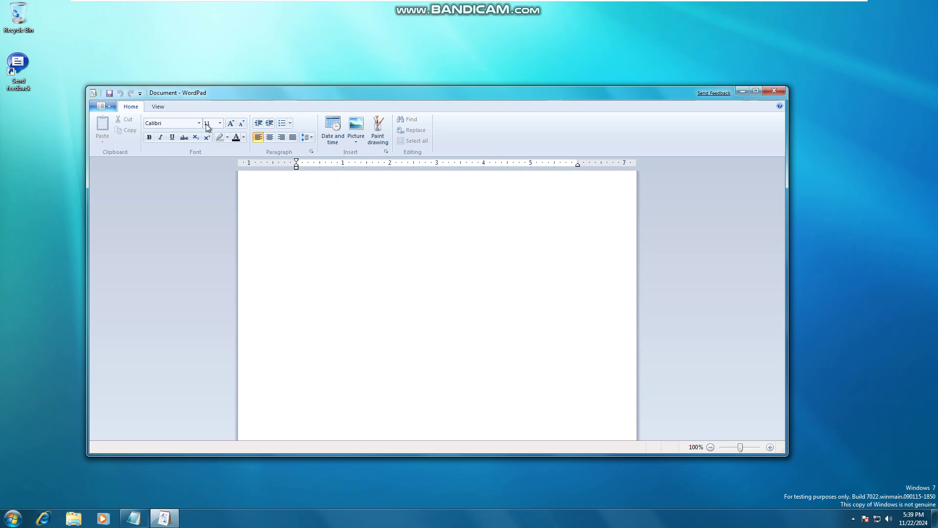
type("Hello Wo")
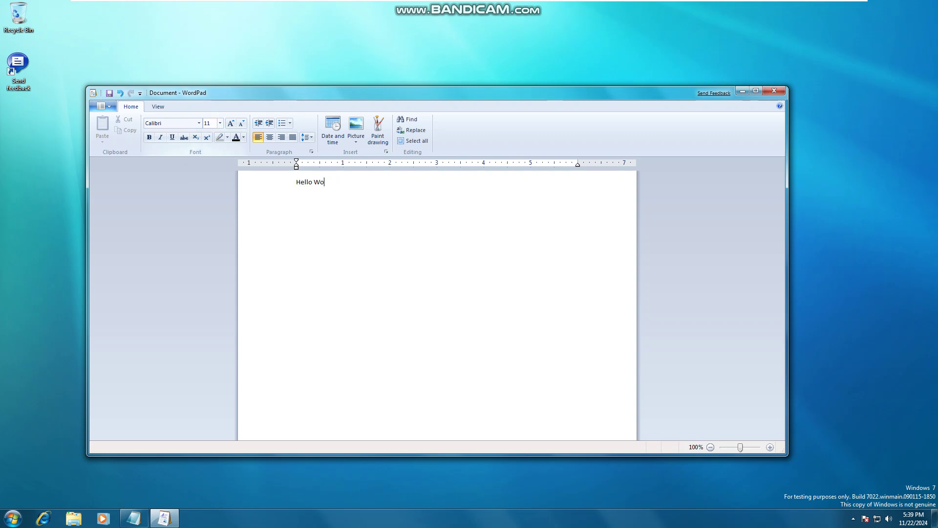
Step: Copy the "Hello World" line and paste it three times to make four lines
key("ctrl+a")
key("ctrl+c")
key("Right")
key("ctrl+v")
key("ctrl+v")
key("ctrl+v")
Step: Color the first "Hello World" line red and the second line green
left_click(280, 184)
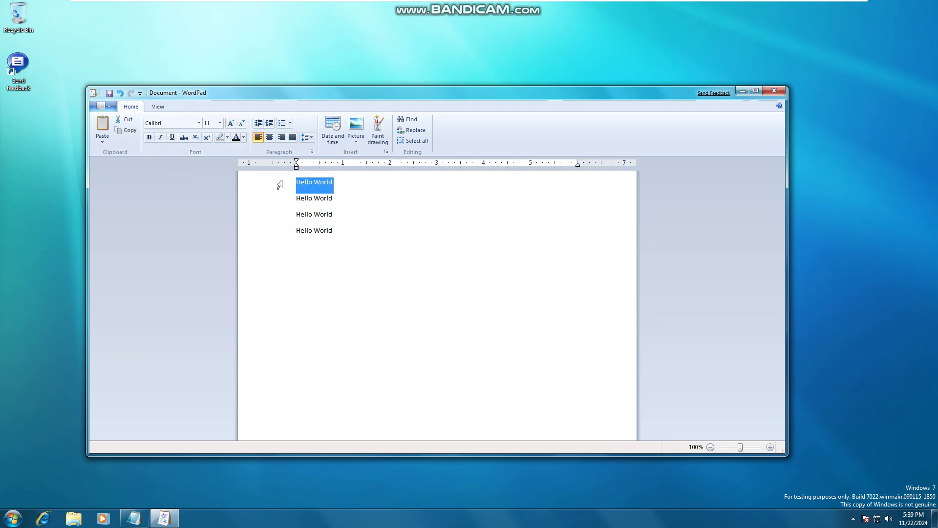
left_click(243, 137)
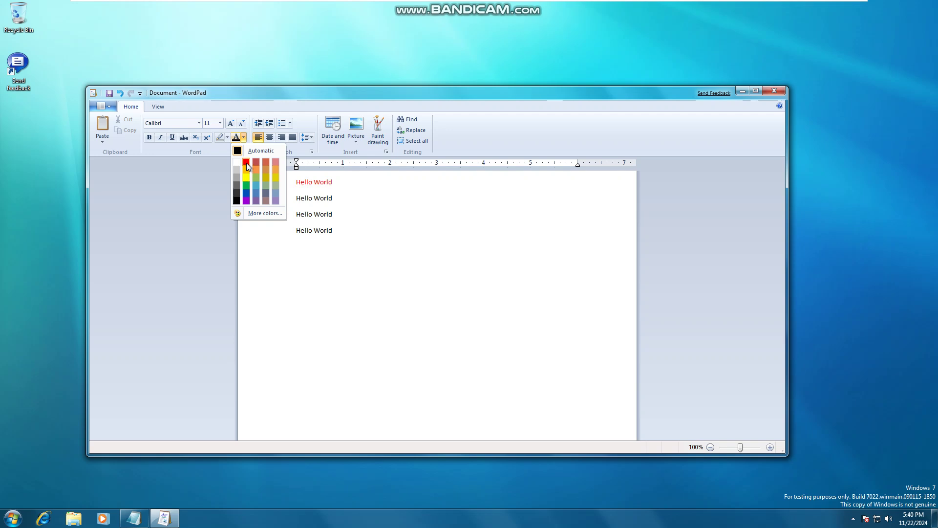
left_click(244, 162)
left_click(283, 202)
left_click(244, 138)
left_click(248, 186)
Step: Color the third "Hello World" line blue and the fourth line yellow
left_click(282, 218)
left_click(243, 137)
left_click(248, 208)
left_click(271, 236)
left_click(243, 137)
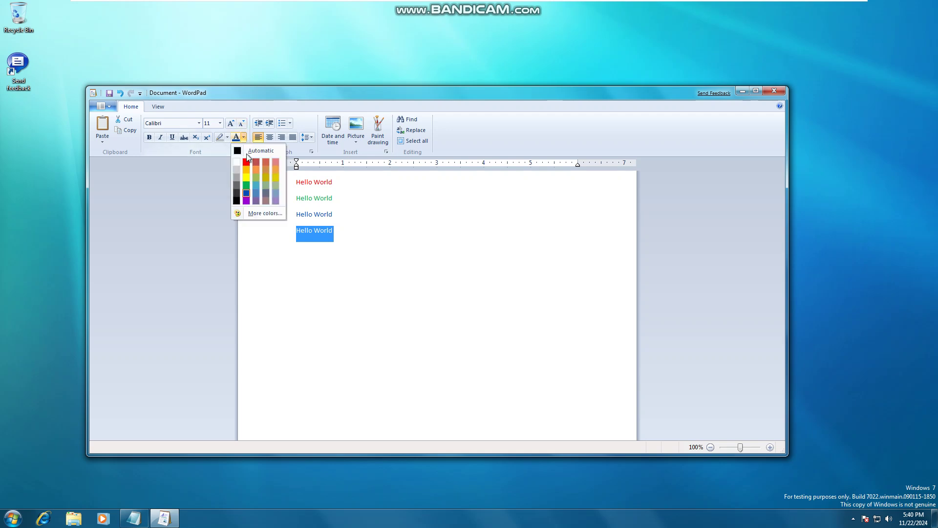
left_click(244, 182)
Step: Set the font of the yellow line to Courier New and the green line to Microsoft Sans Serif
left_click(199, 124)
left_click(176, 218)
left_click(279, 206)
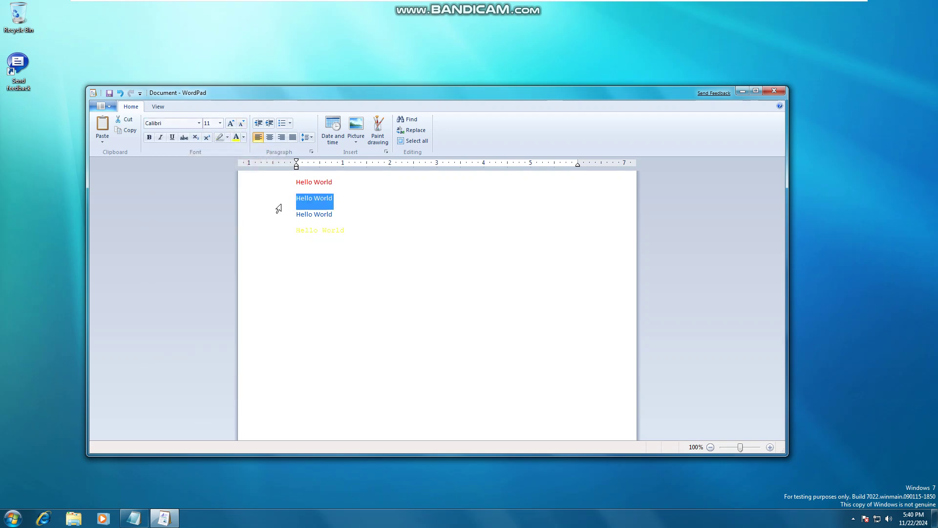
left_click(200, 123)
left_click(181, 291)
Step: Set the font of the red line to Arial and the blue line to Segoe UI Light
left_click(278, 183)
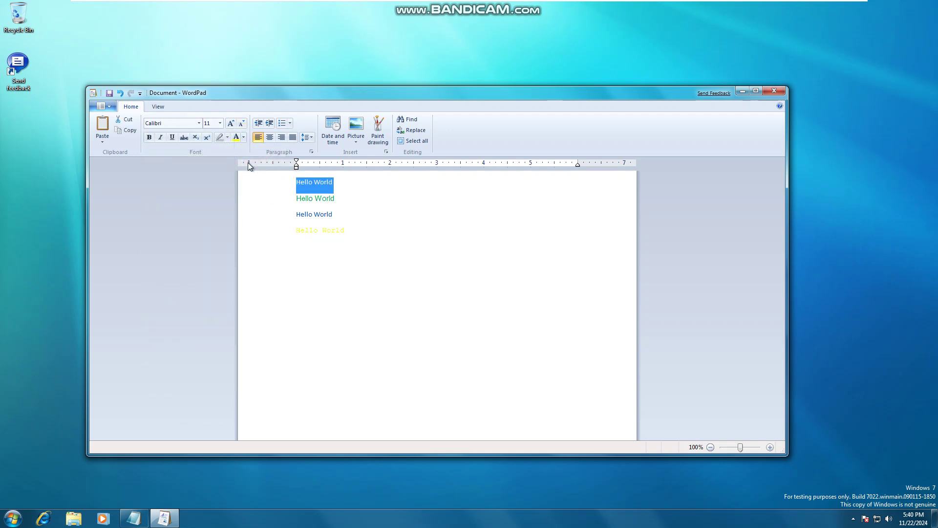
left_click(199, 123)
left_click(279, 214)
left_click(279, 213)
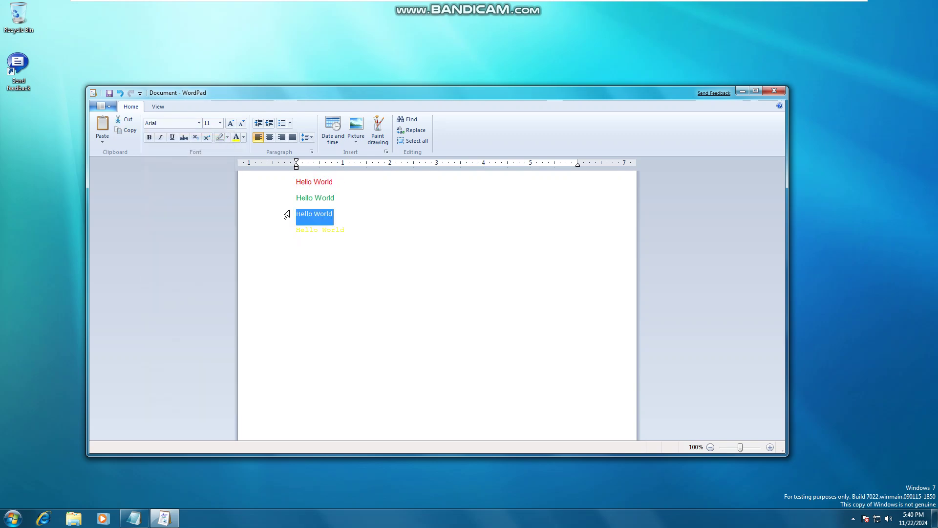
left_click(200, 124)
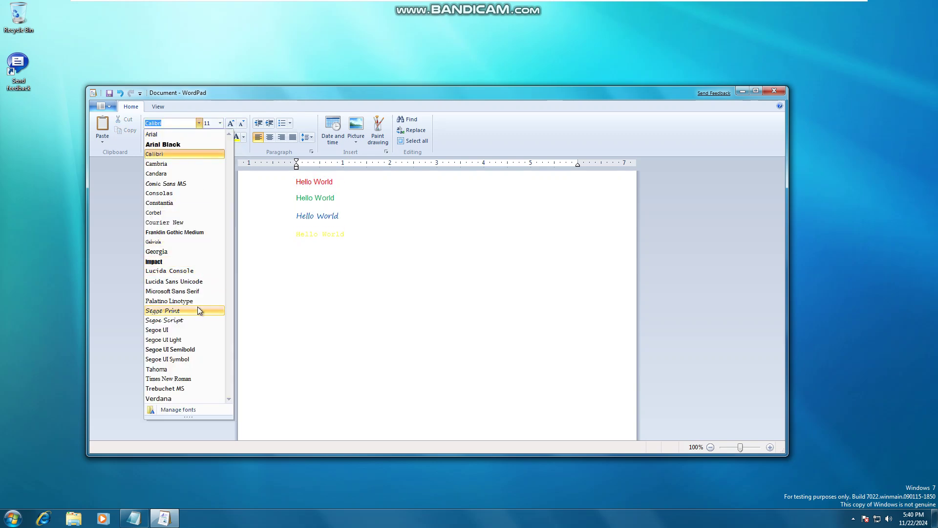
left_click(184, 340)
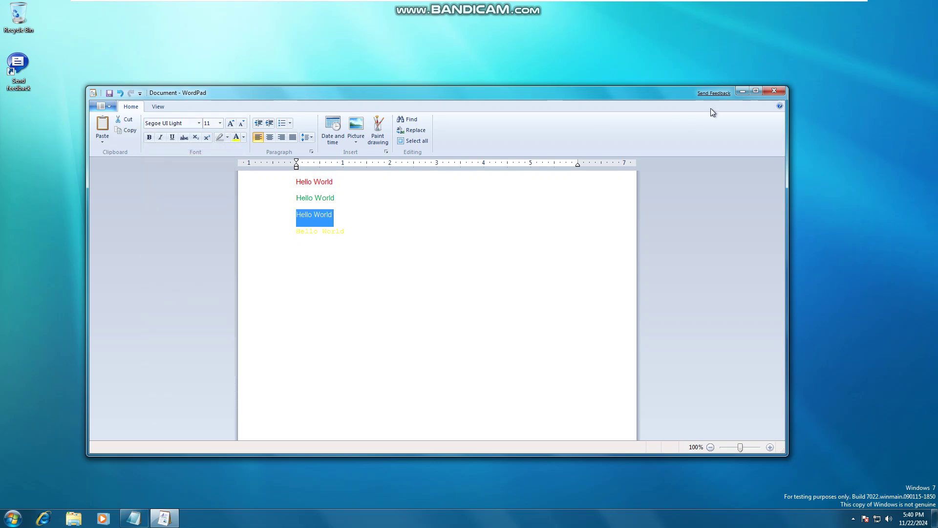
Step: Close the document and save it as a Rich Text file named helloworld in the Documents library
left_click(778, 90)
left_click(415, 277)
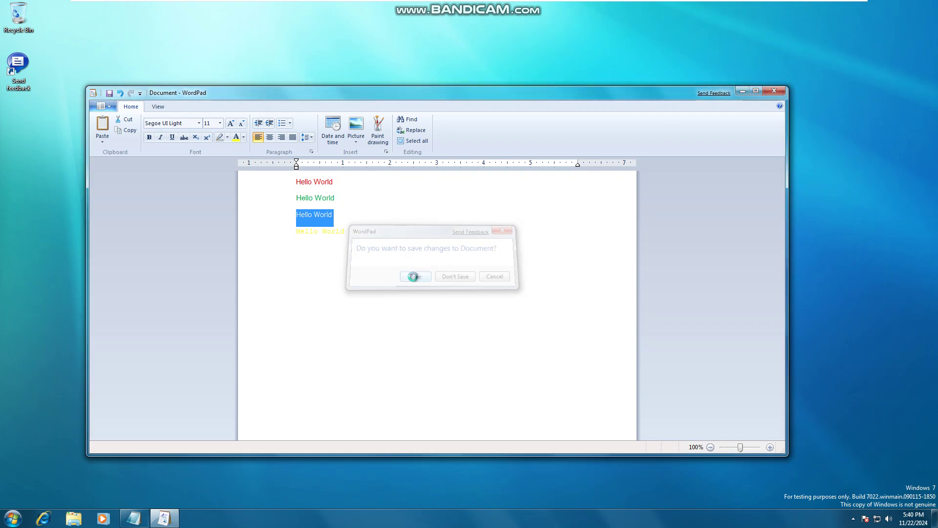
type("helloworl")
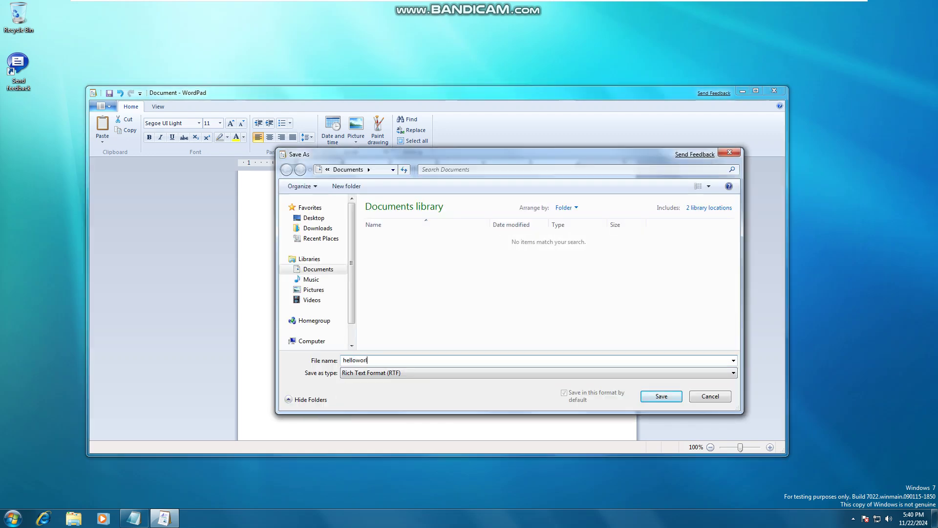
key("Return")
Step: Open Snipping Tool and capture a snip of the Internet Explorer icon on the taskbar
key("super")
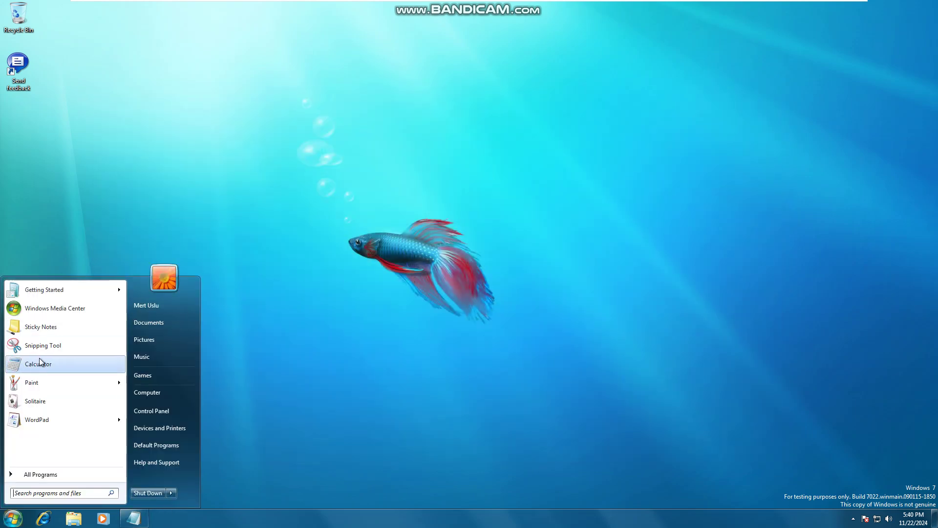
left_click(52, 422)
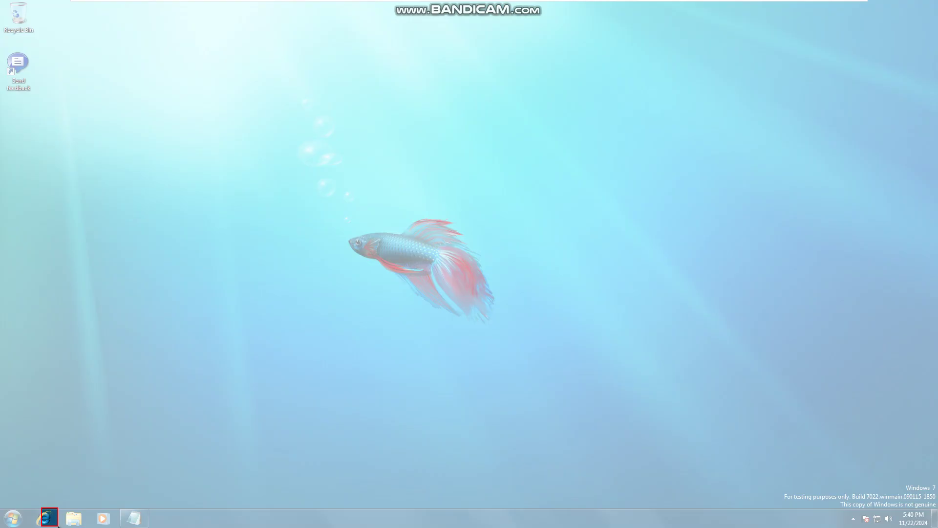
left_click_drag(57, 526, 57, 527)
Step: Close the snip and save it as a PNG named "explorer haha" in the Pictures library
left_click(152, 347)
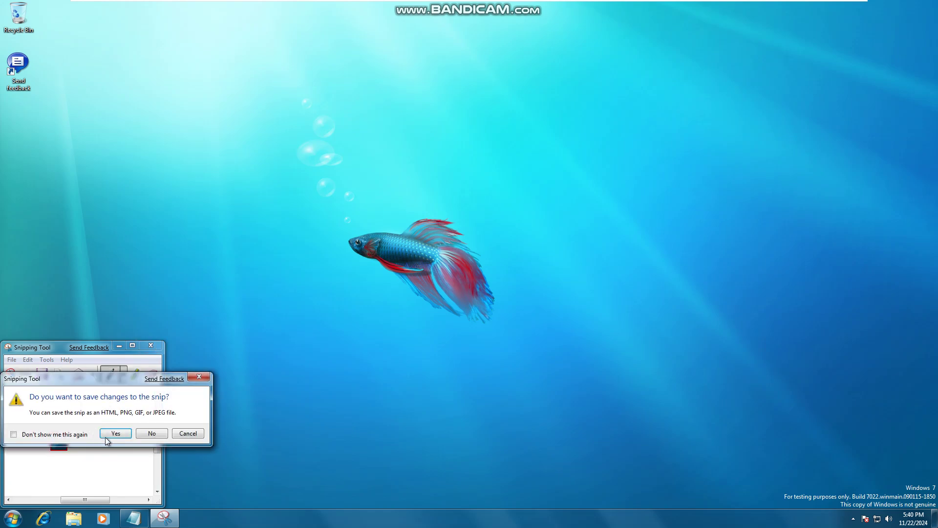
left_click(114, 437)
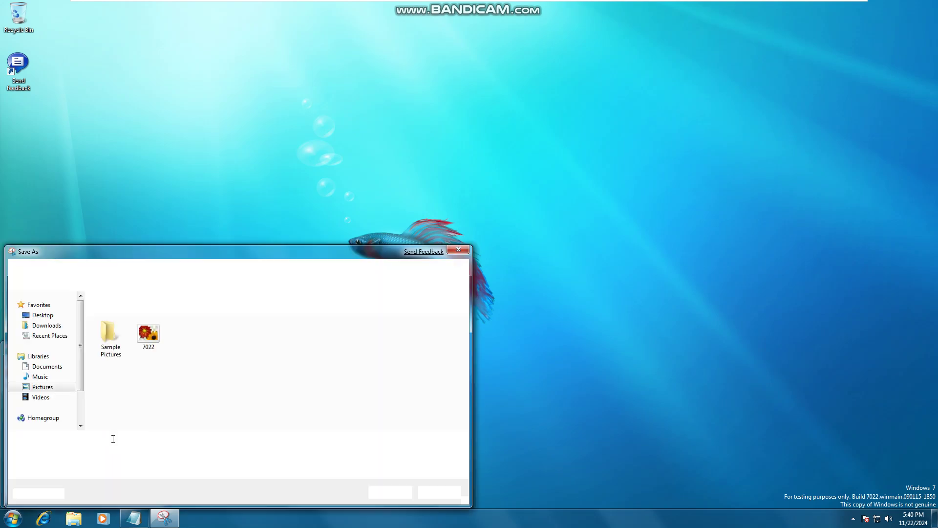
type("expl")
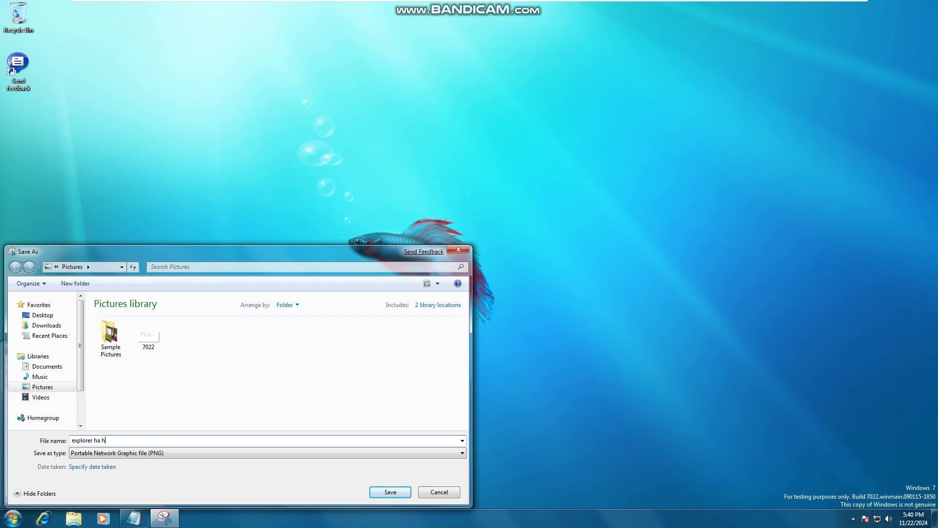
type("orer hah")
key("Return")
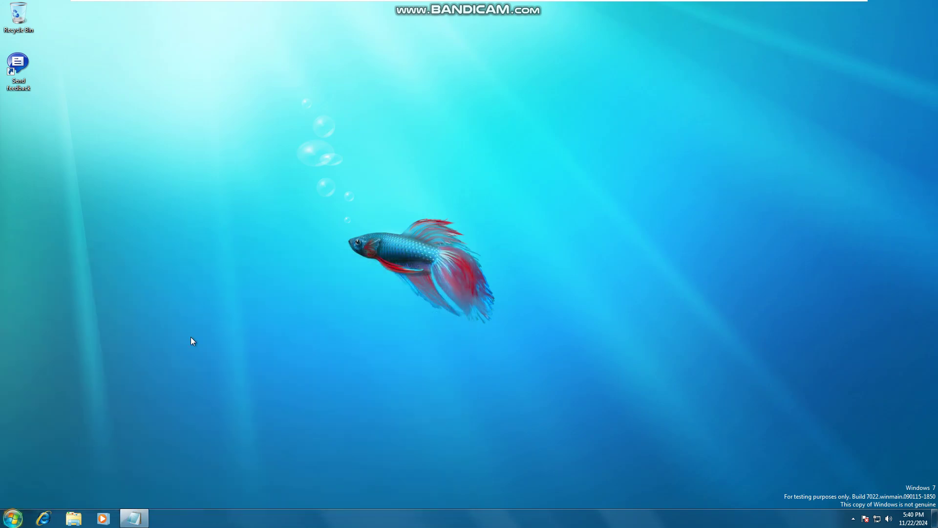
Step: Create a desktop folder named "Windows 7 Release Candidate" and place it below the Send feedback shortcut
right_click(82, 377)
mouse_move(105, 446)
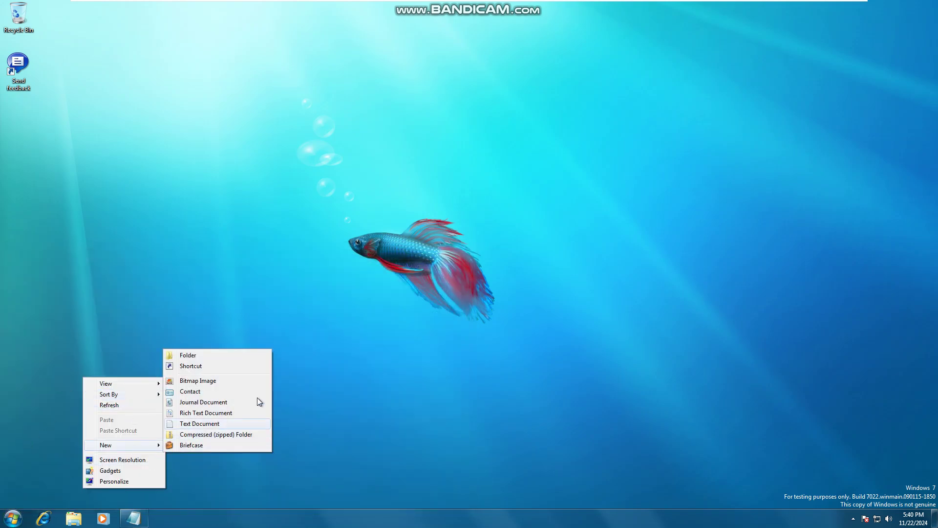
left_click(236, 356)
type("Windows 7")
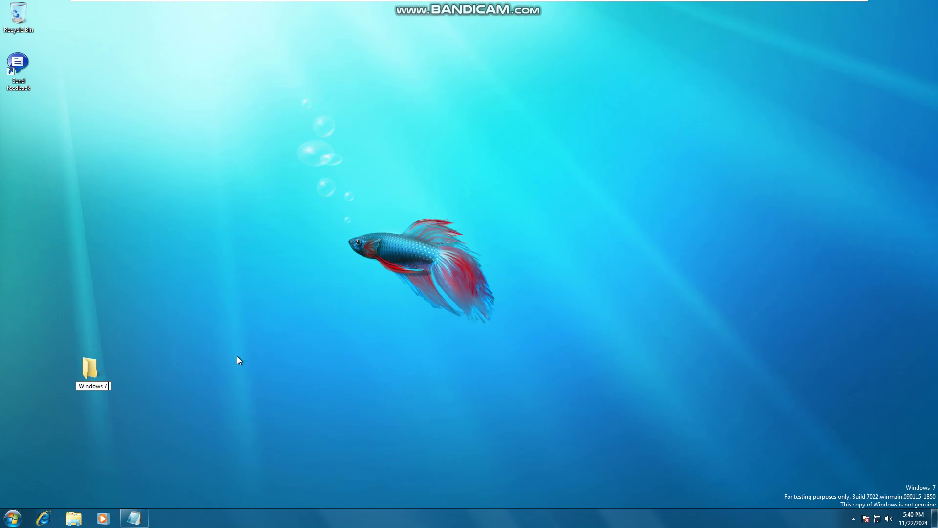
type(" Release Candidar")
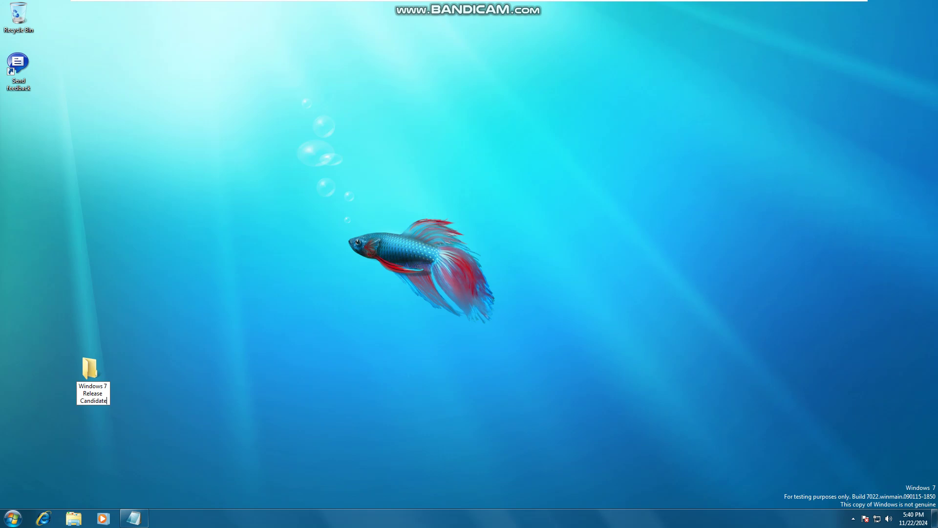
key("Return")
left_click_drag(91, 361, 39, 153)
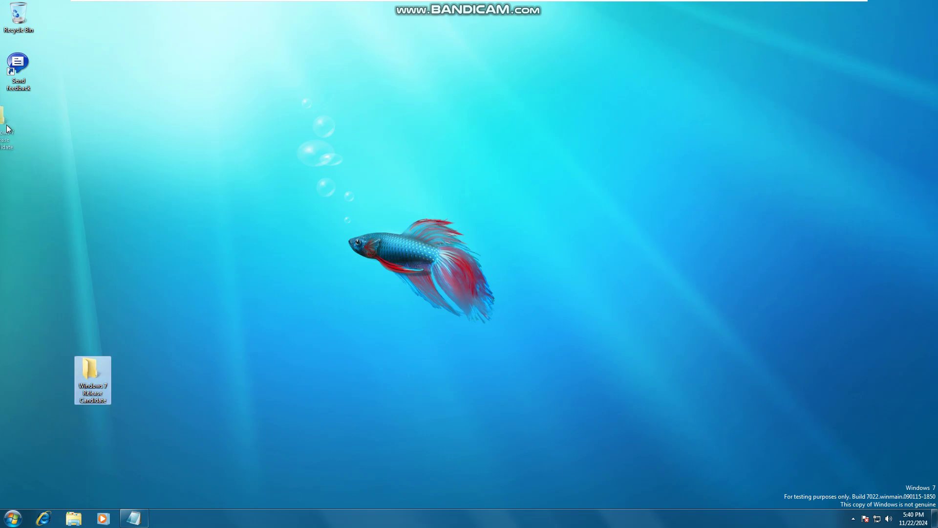
left_click_drag(7, 126, 7, 126)
Step: Move helloworld from Documents and the 7022 and explorer haha images from Pictures into the Windows 7 Release Candidate desktop folder
left_click(73, 517)
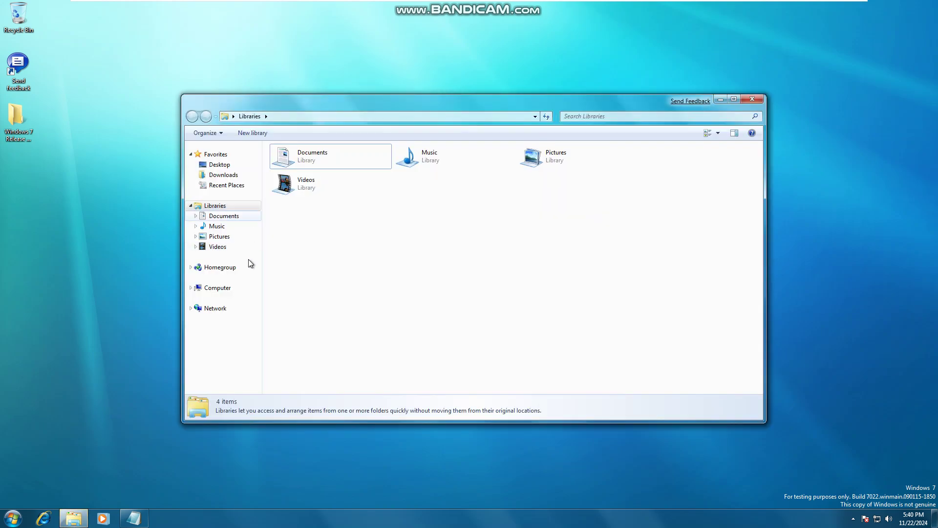
left_click(220, 216)
left_click_drag(286, 189, 17, 118)
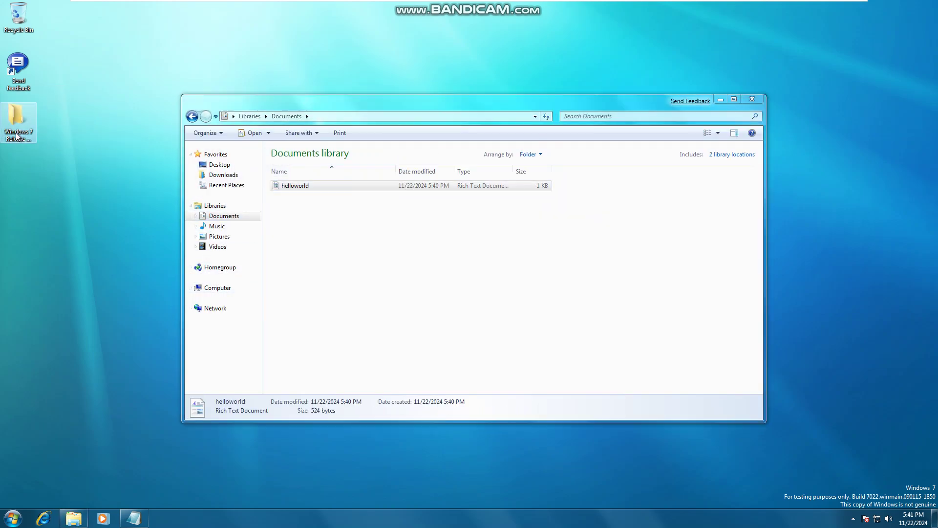
left_click(230, 237)
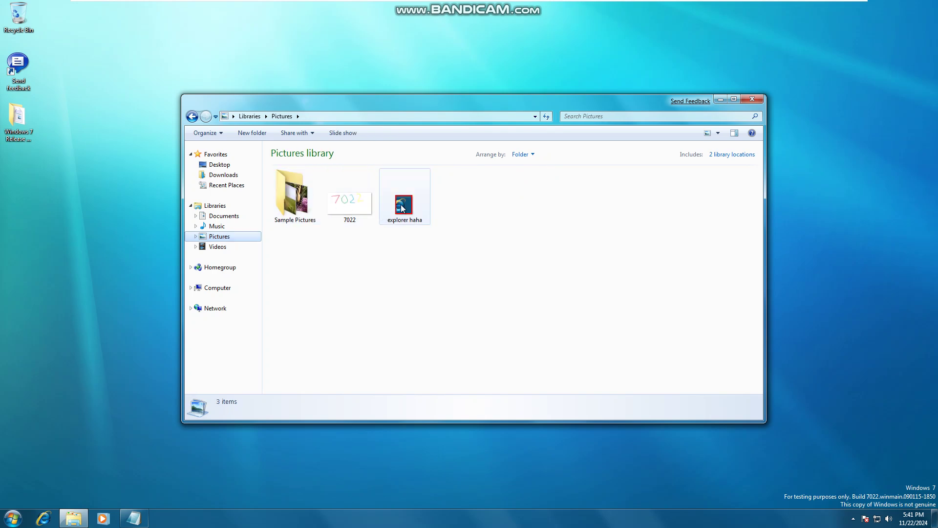
left_click_drag(513, 227, 29, 141)
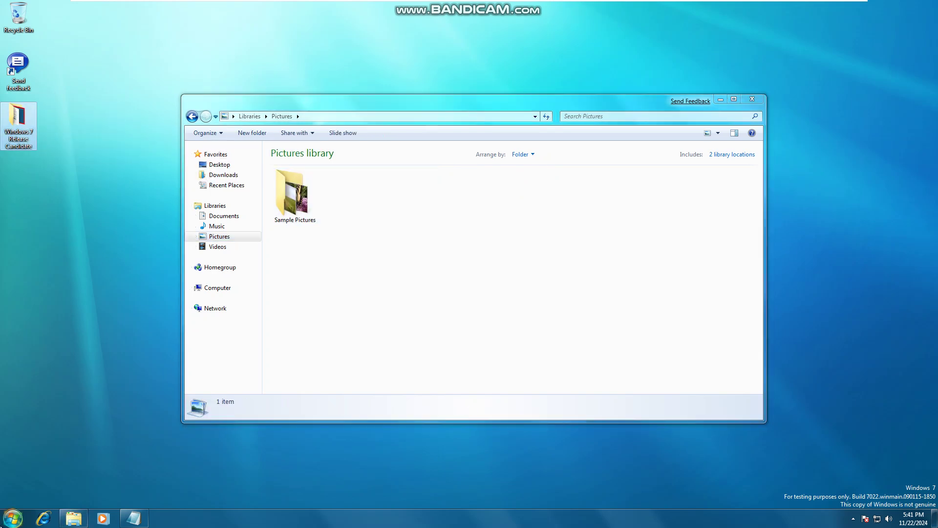
Step: Close the Pictures library window and open the desktop gadget gallery
left_click(13, 518)
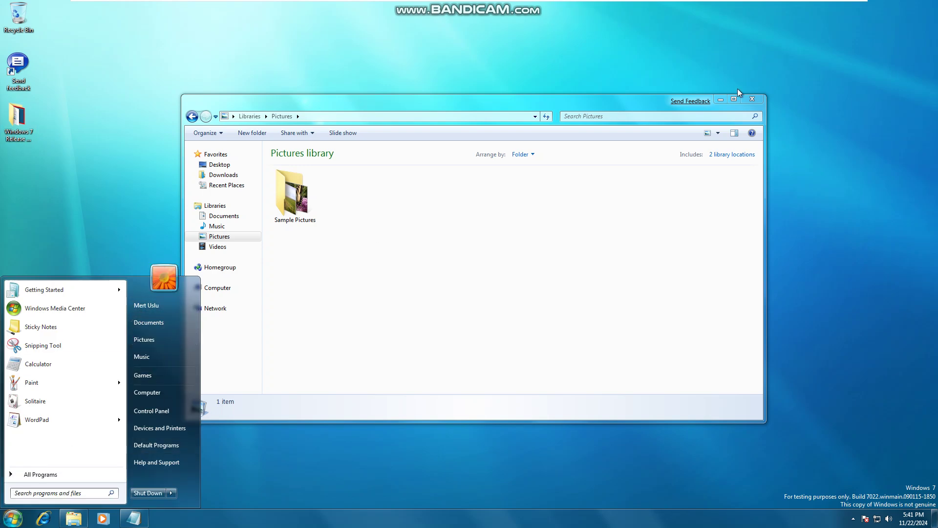
left_click(752, 99)
left_click(752, 99)
right_click(198, 336)
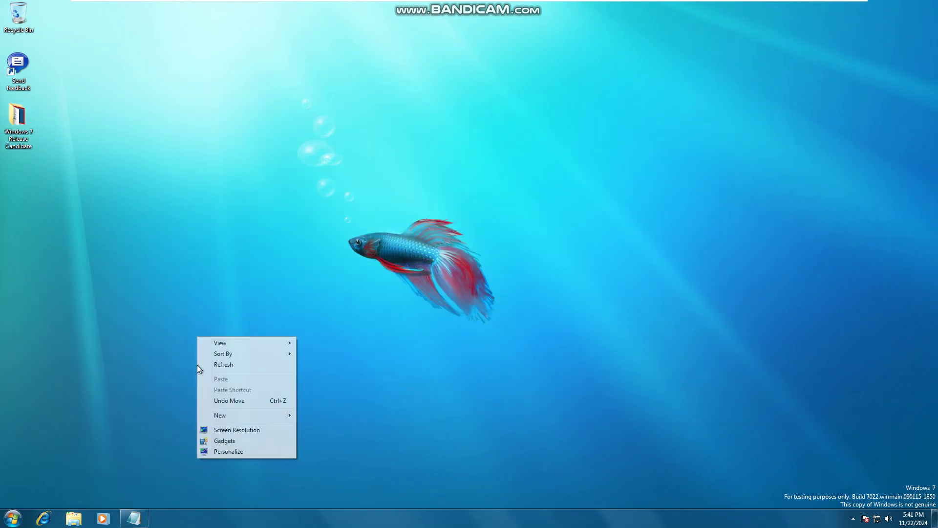
left_click(235, 442)
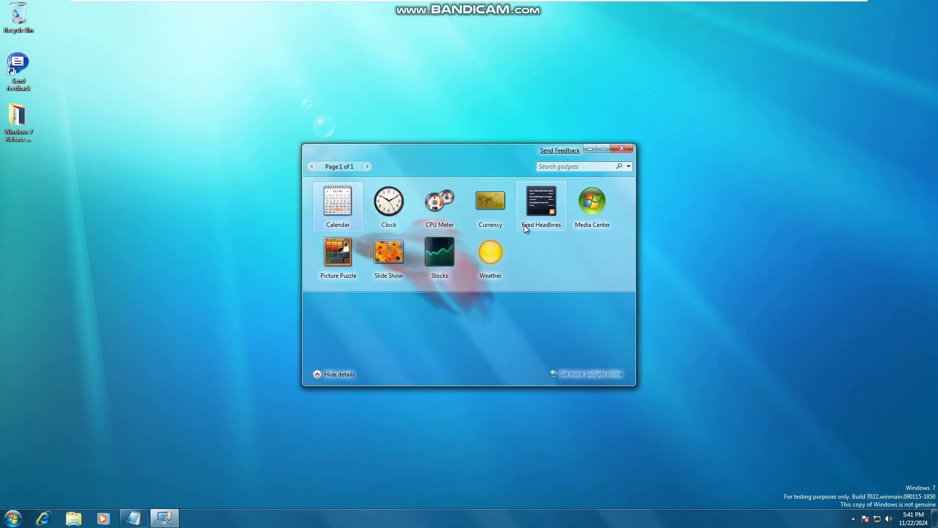
Step: Add two Media Center gadgets plus Weather, Clock, CPU Meter and Calendar gadgets to the desktop, and close the gallery
double_click(614, 202)
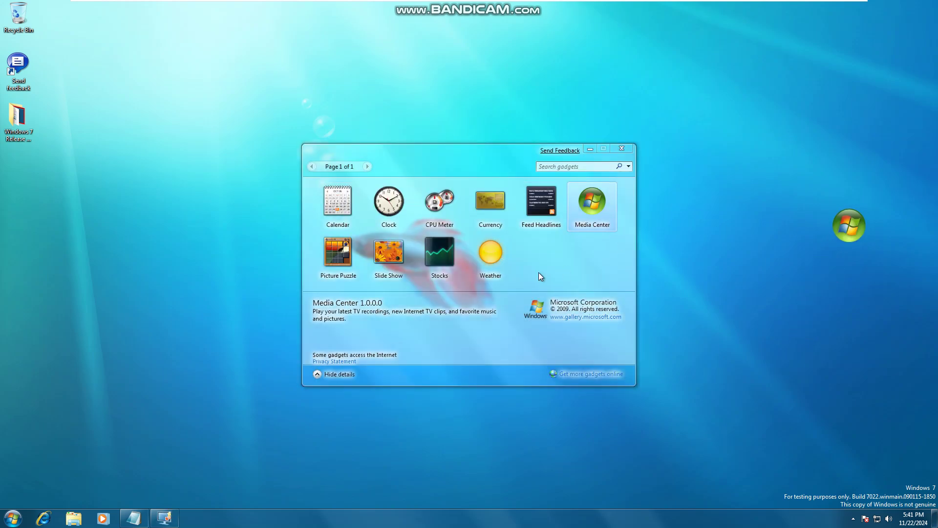
left_click_drag(484, 268, 815, 334)
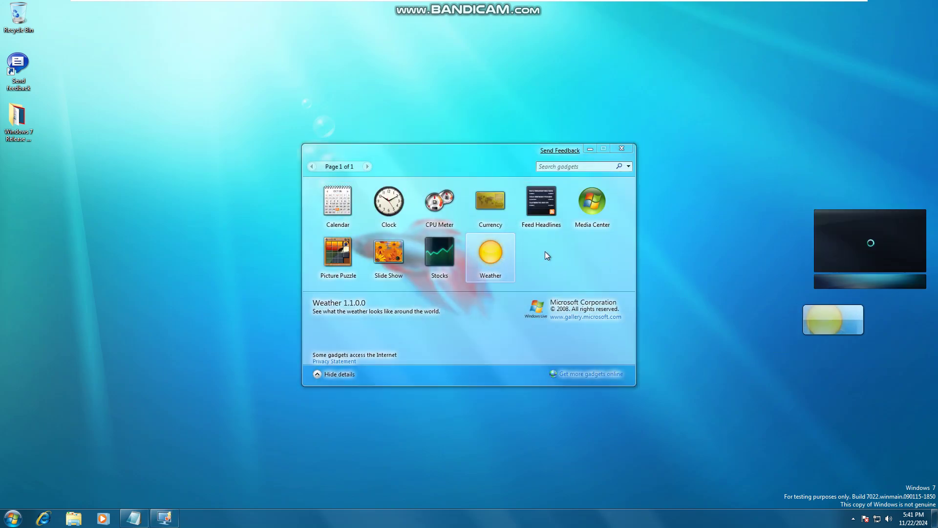
double_click(389, 200)
double_click(444, 198)
left_click(579, 205)
left_click_drag(637, 273, 775, 324)
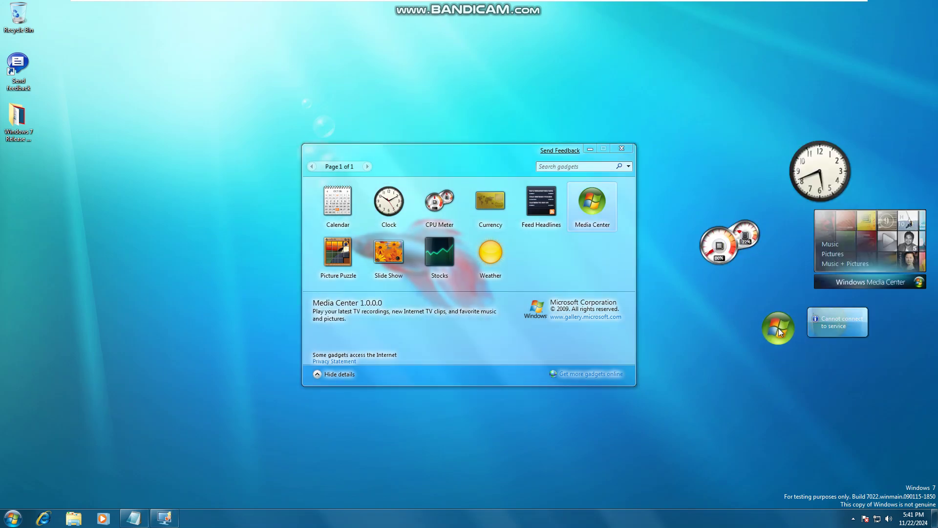
left_click_drag(333, 222, 884, 157)
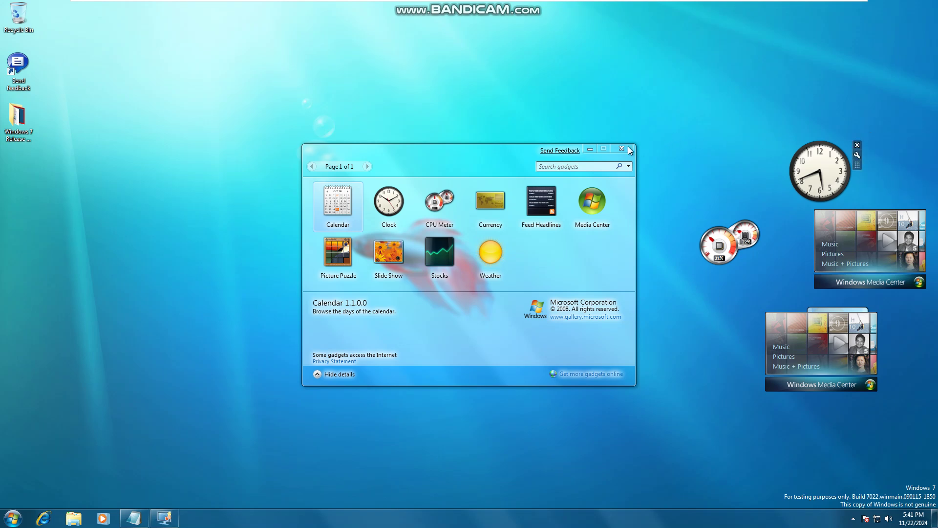
left_click(622, 148)
Step: Create a sticky note reading "Test 7022" and place it above the Clock and Calendar gadgets
key("super")
left_click(64, 327)
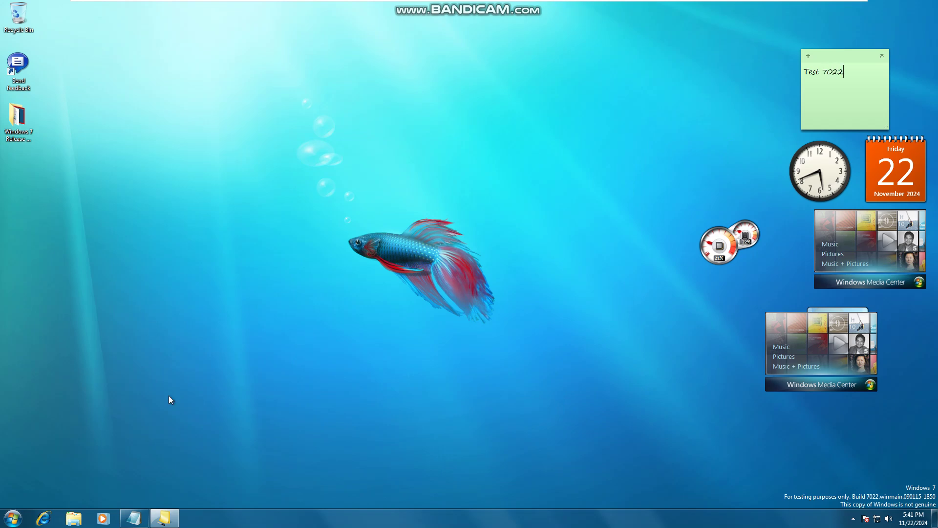
left_click_drag(822, 52, 852, 42)
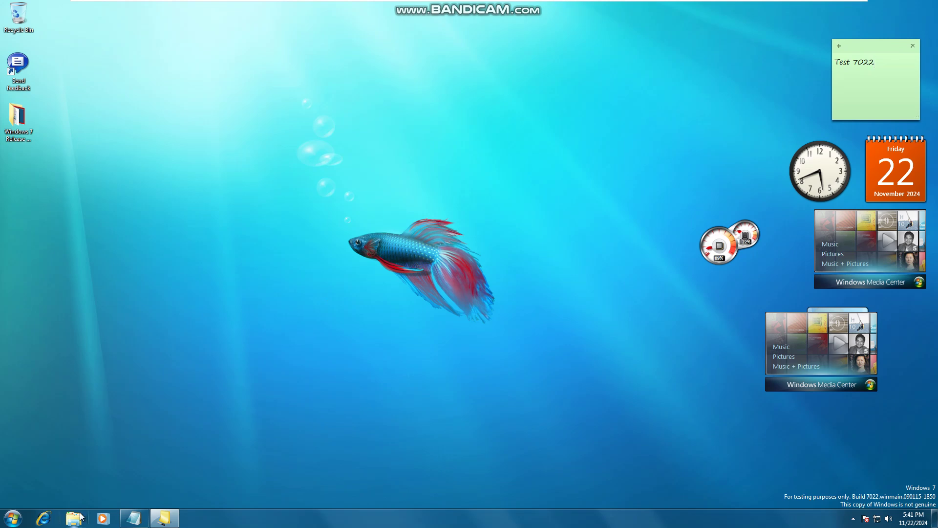
Step: Open Calculator in Scientific mode and enter a multiplication of a 32-digit number of nines by another long string of nines
left_click(12, 518)
left_click(49, 363)
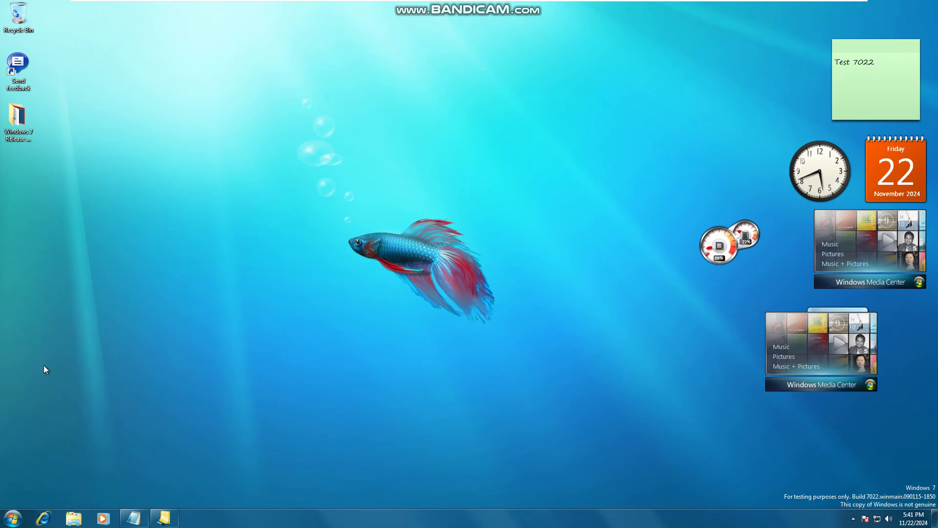
key("alt+2")
type("9999")
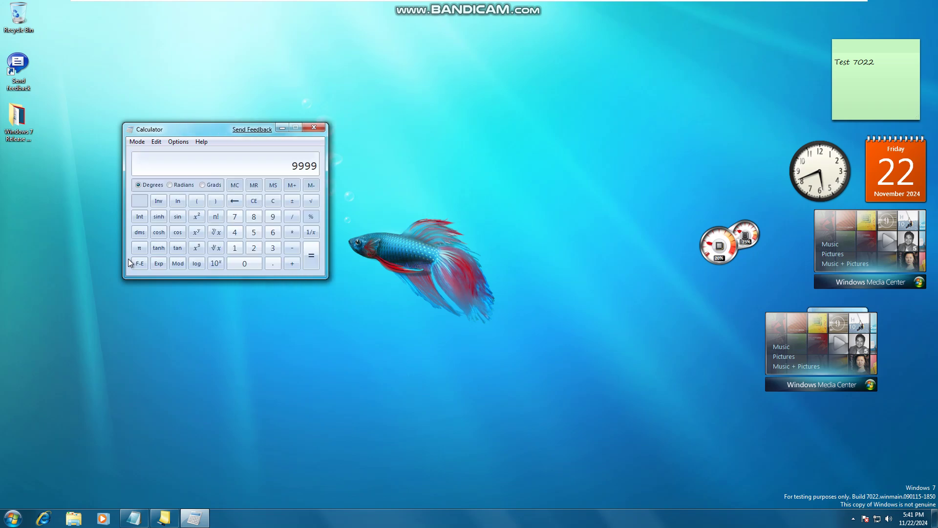
type("9999999999999999999999999999 * 999999999999999999999999999999")
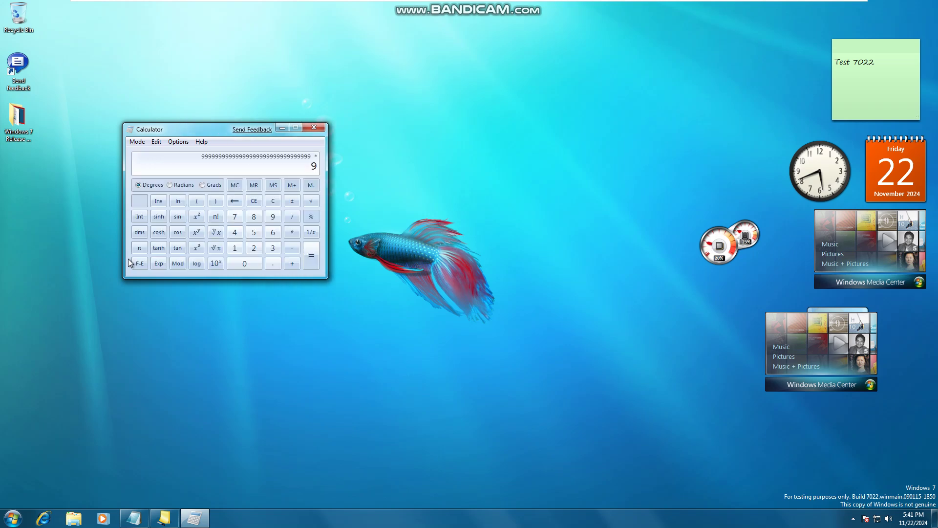
Step: Evaluate the multiplication and keep repeating it to push the result past Calculator's range
key("Return")
key("Return")
key("Return")
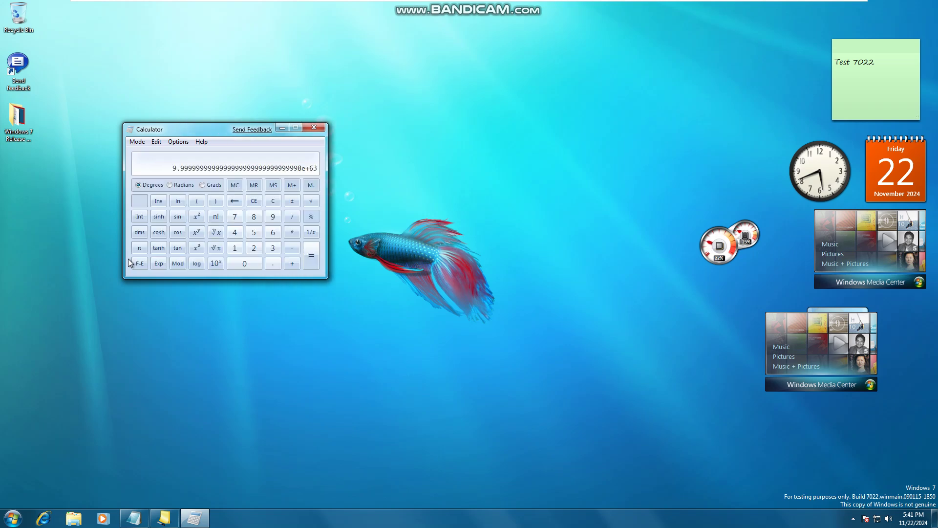
key("Return")
key("Return")
key("Return")
key("Return")
key("Return")
key("Return")
key("Return")
key("Return")
key("Return")
key("Return")
key("Return")
key("Return")
key("Return")
key("Return")
key("Return")
key("Return")
key("Return")
key("Return")
key("Return")
key("Return")
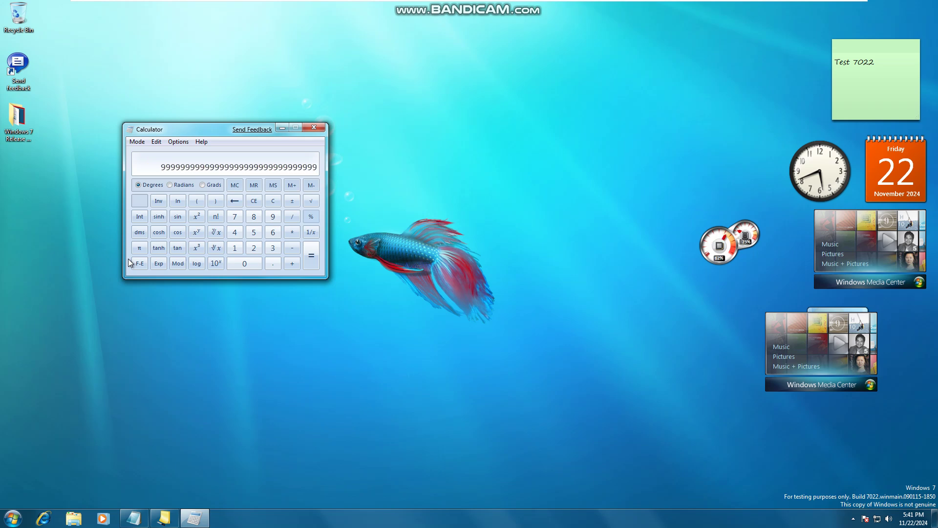
key("Return")
key("Return")
key("Return")
key("Return")
key("Return")
key("Return")
key("Return")
key("Return")
key("Return")
key("Return")
key("Return")
key("Return")
key("Return")
key("Return")
key("Return")
key("Return")
key("Return")
key("Return")
key("Return")
key("Return")
key("Return")
key("Return")
key("Return")
key("Return")
key("Return")
key("Return")
key("Return")
key("Return")
key("Return")
key("Return")
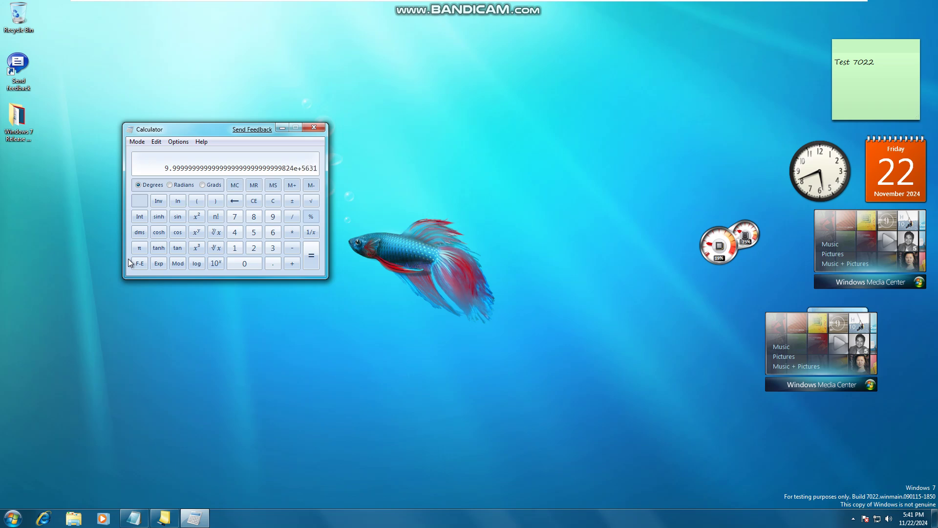
key("Return")
key("Return")
key("Return")
key("Return")
key("Return")
key("Return")
key("Return")
key("Return")
key("Return")
key("Return")
key("Return")
key("Return")
key("Return")
key("Return")
key("Return")
key("Return")
key("Return")
key("Return")
key("Return")
key("Return")
key("Return")
key("Return")
key("Return")
key("Return")
key("Return")
key("Return")
key("Return")
key("Return")
key("Return")
key("Return")
key("Return")
key("Return")
key("Return")
key("Return")
key("Return")
key("Return")
key("Return")
key("Return")
key("Return")
key("Return")
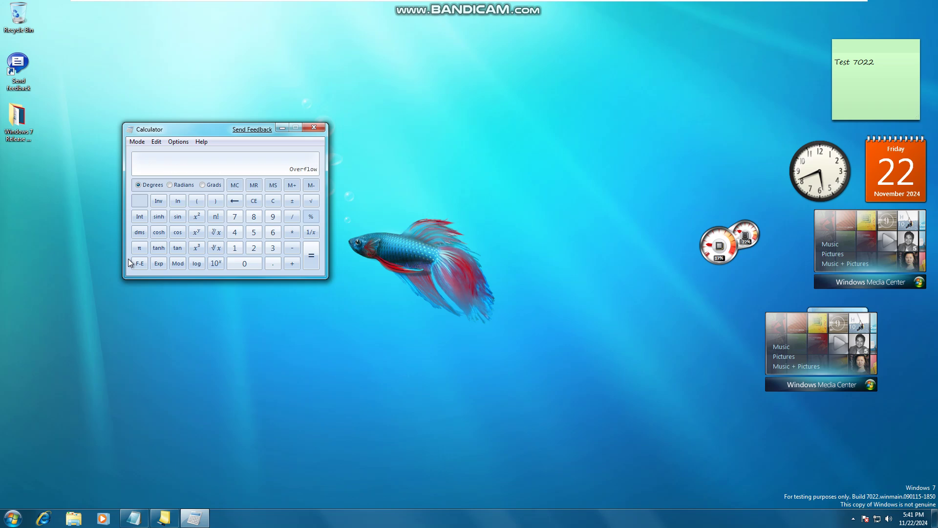
Step: Check the Windows version details in the About Calculator dialog, and close both the dialog and Calculator
left_click(200, 141)
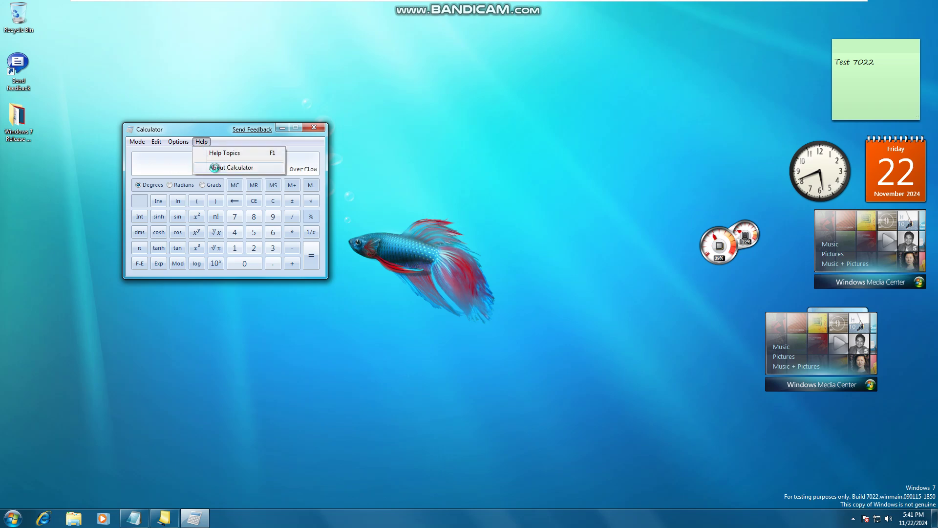
left_click(251, 170)
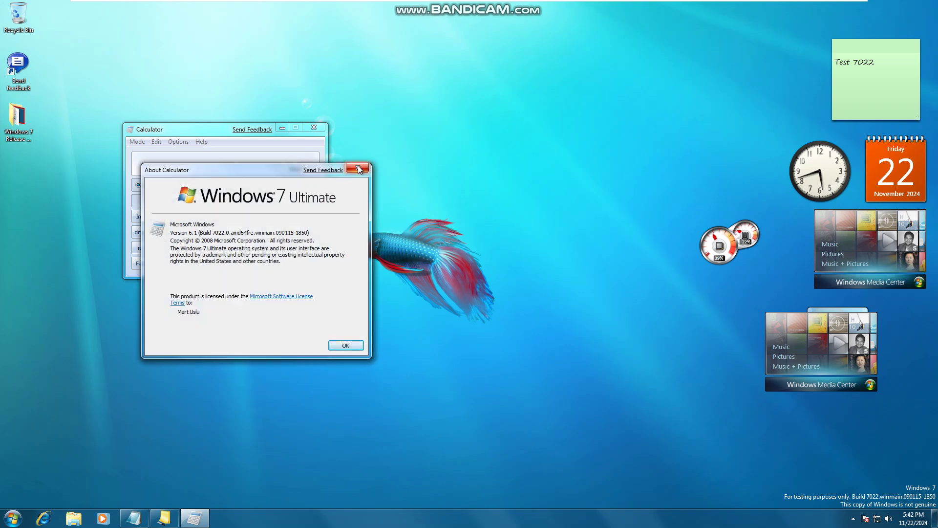
left_click(357, 169)
left_click(313, 127)
Step: Open the desktop's Personalization settings and bring up the Sound scheme dialog
right_click(310, 323)
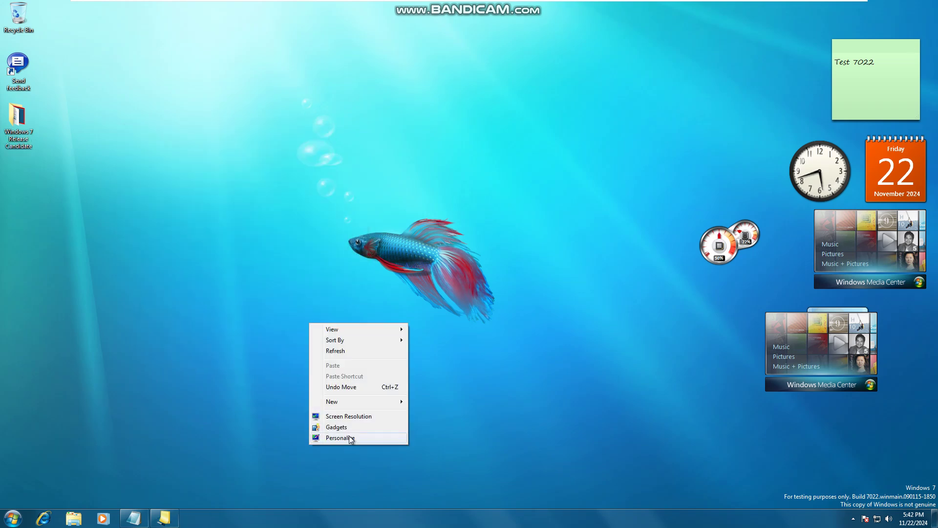
left_click(350, 438)
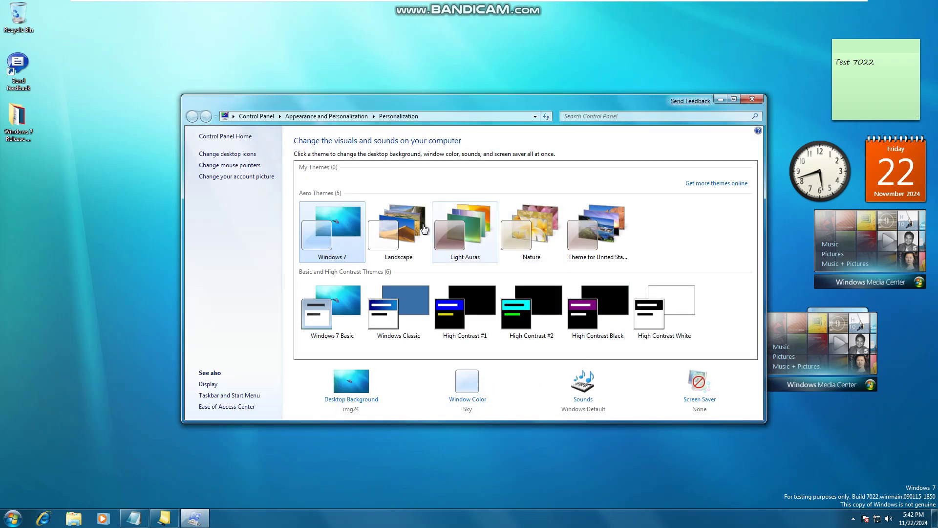
left_click(580, 389)
Step: Preview the Asterisk, Critical Battery Alarm, Critical Stop and Default Beep sounds of the Windows Default scheme
left_click(73, 148)
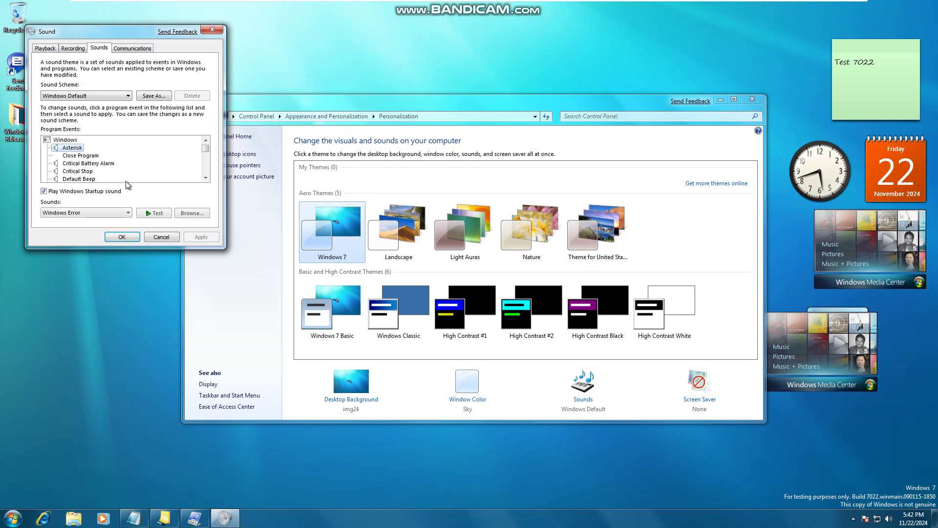
left_click(145, 214)
left_click(96, 164)
left_click(160, 214)
left_click(77, 171)
left_click(156, 213)
left_click(78, 178)
left_click(155, 213)
Step: Go through the Device Connect, Device Disconnect and Device Failed to Connect events to preview their sounds
scroll(83, 166, "down", 1)
left_click(82, 171)
left_click(90, 179)
scroll(87, 176, "down", 1)
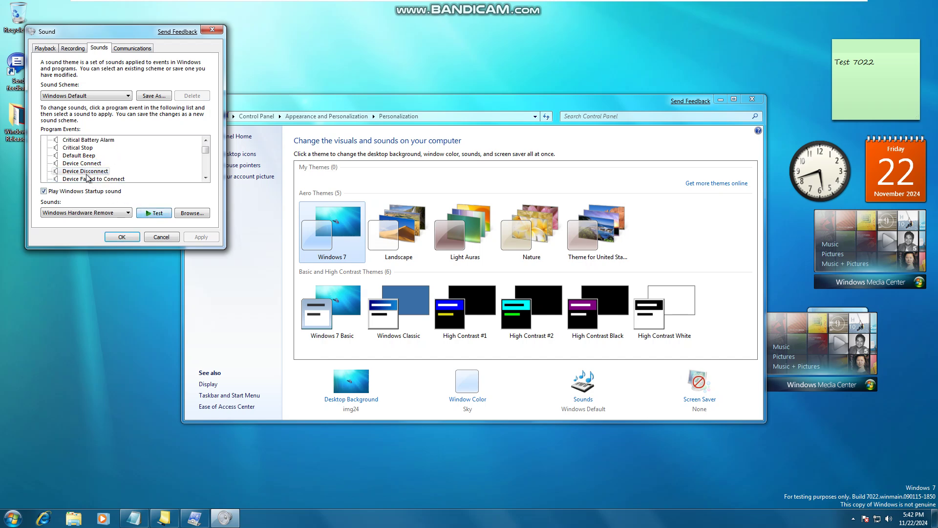
left_click(164, 180)
left_click(151, 179)
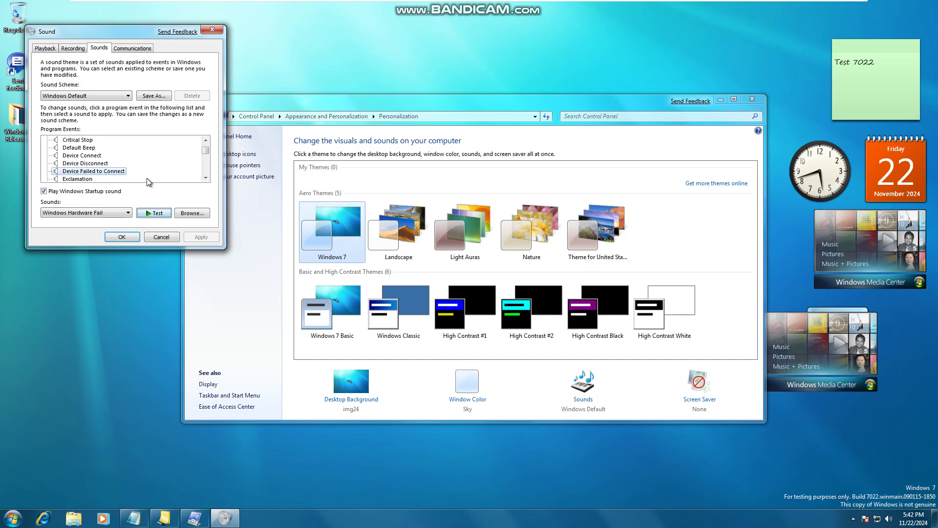
Step: Go through the program events from Exclamation to New Mail Notification to check their assigned sounds
left_click(149, 178)
left_click(146, 179)
left_click(146, 178)
left_click(147, 178)
left_click(146, 178)
left_click(147, 179)
left_click(147, 178)
left_click(146, 178)
left_click(145, 163)
left_click(143, 172)
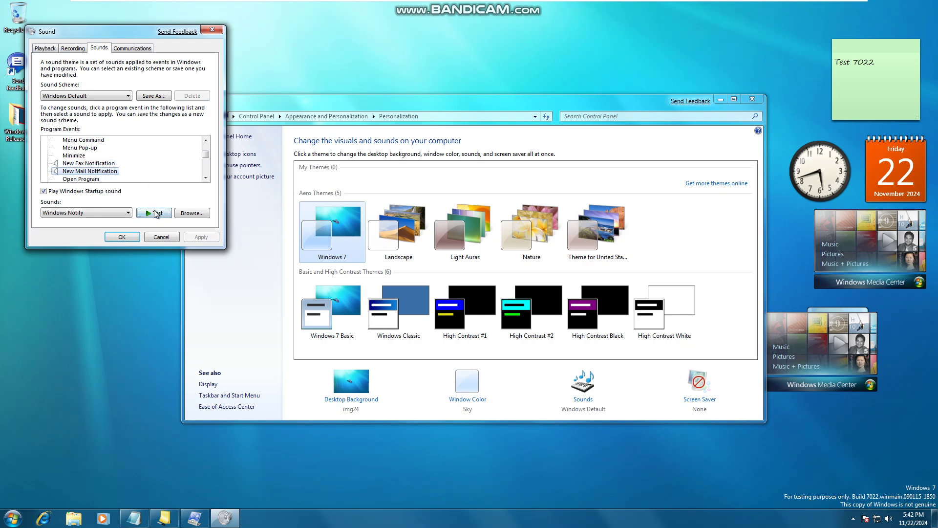
Step: Go through the program events from Open Program to Question to check their assigned sounds
key("Down")
key("Down")
key("Down")
key("Down")
key("Down")
key("Down")
key("Down")
key("Down")
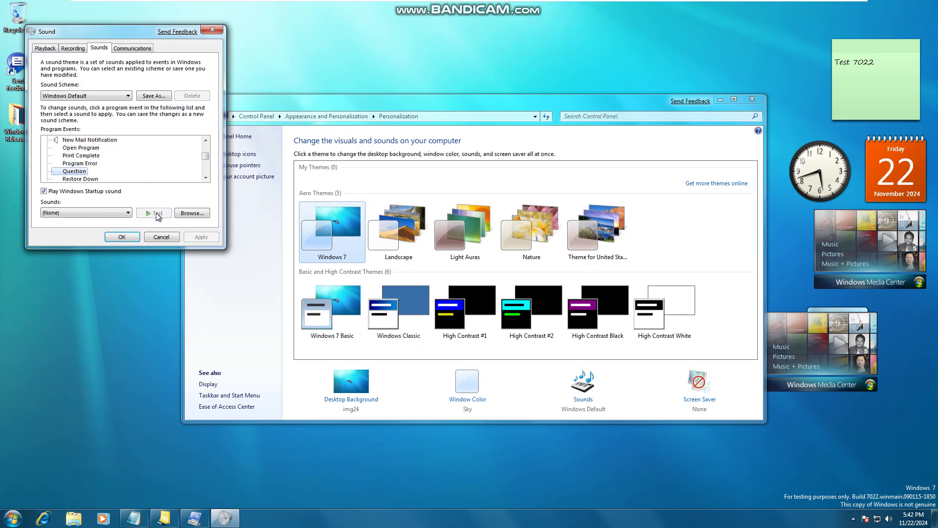
Step: Continue through the program events from Restore Down to Windows Logon and preview their sounds
key("Down")
key("Down")
key("Down")
key("Down")
left_click(154, 214)
scroll(152, 168, "down", 1)
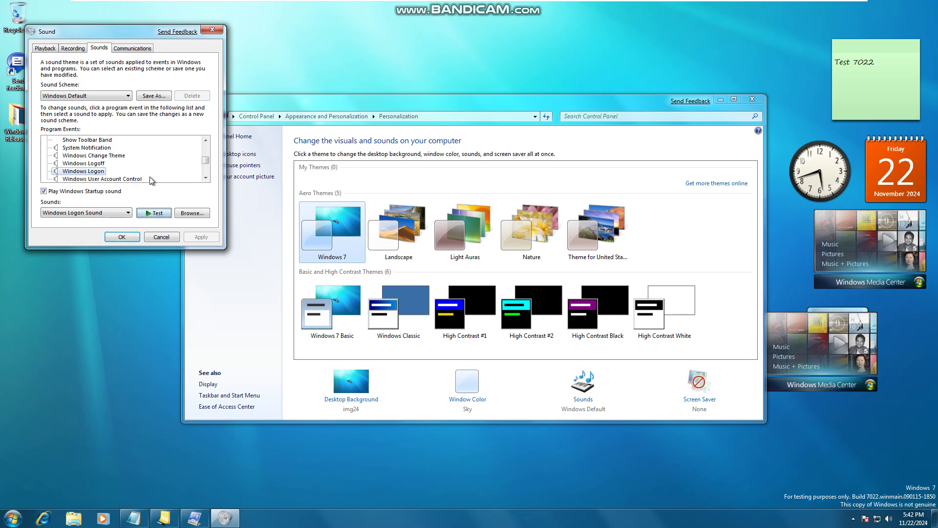
Step: Check the sounds from the Windows User Account Control event to Empty Recycle Bin under Windows Explorer
left_click(122, 179)
key("Down")
key("Down")
key("Down")
key("Down")
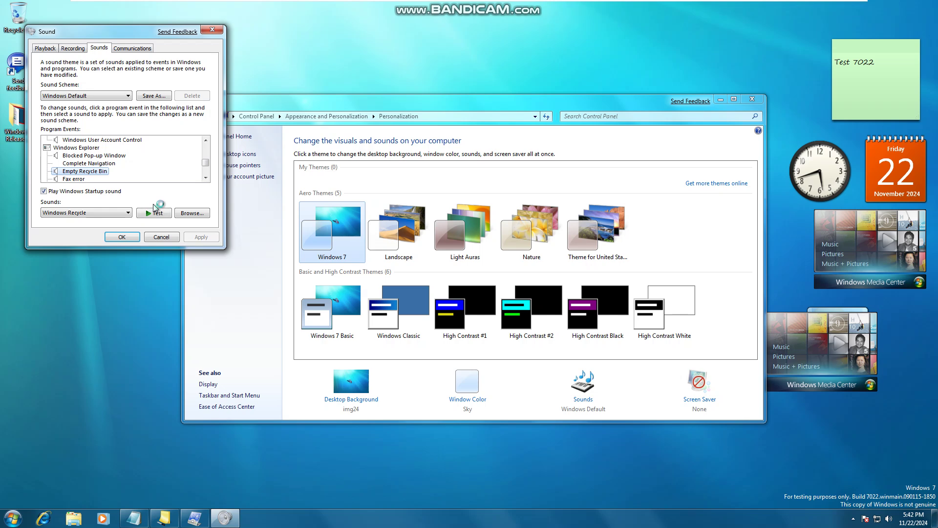
Step: Go through the Windows Explorer events from Fax error to Start Navigation to preview their sounds
key("Down")
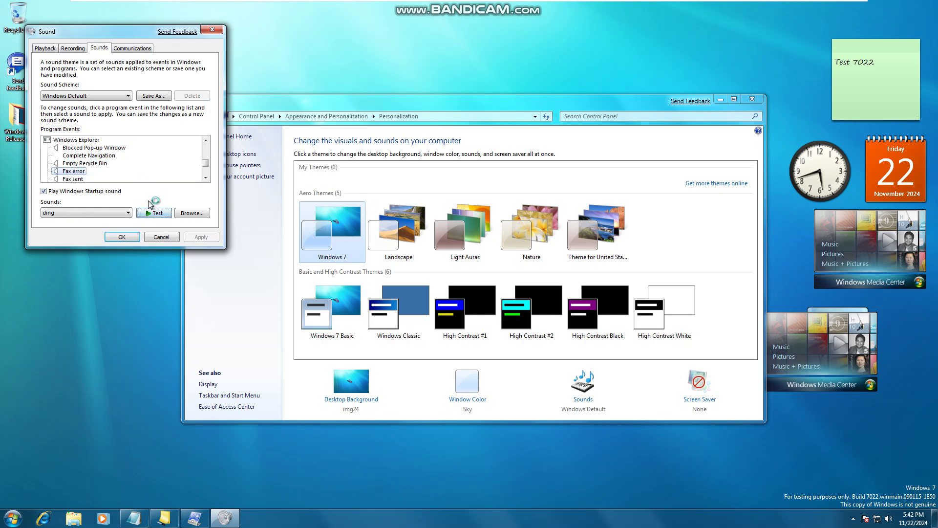
key("Down")
key("Down")
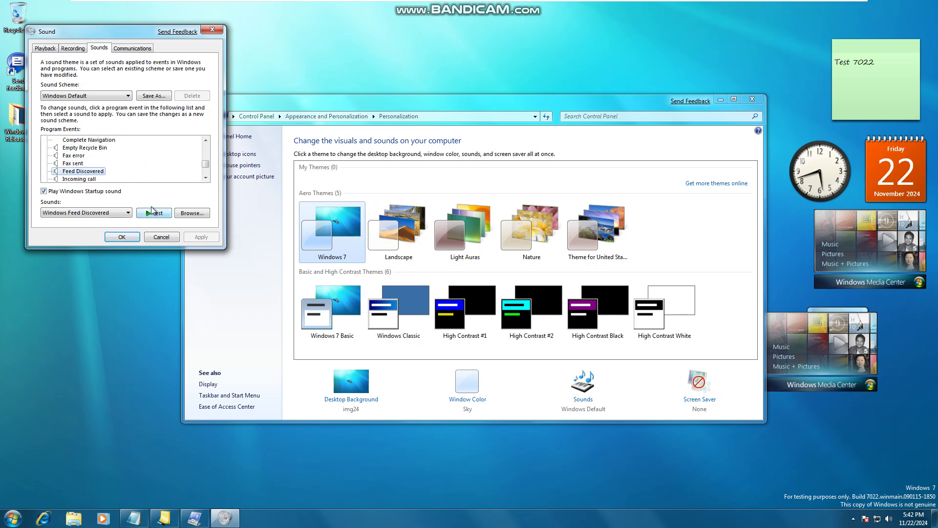
key("Down")
key("Down")
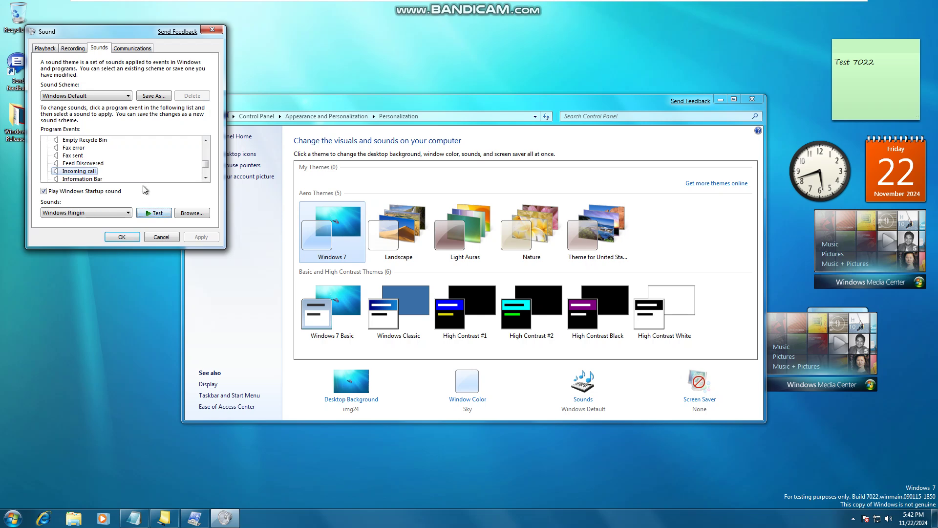
key("Down")
key("Down")
key("Down")
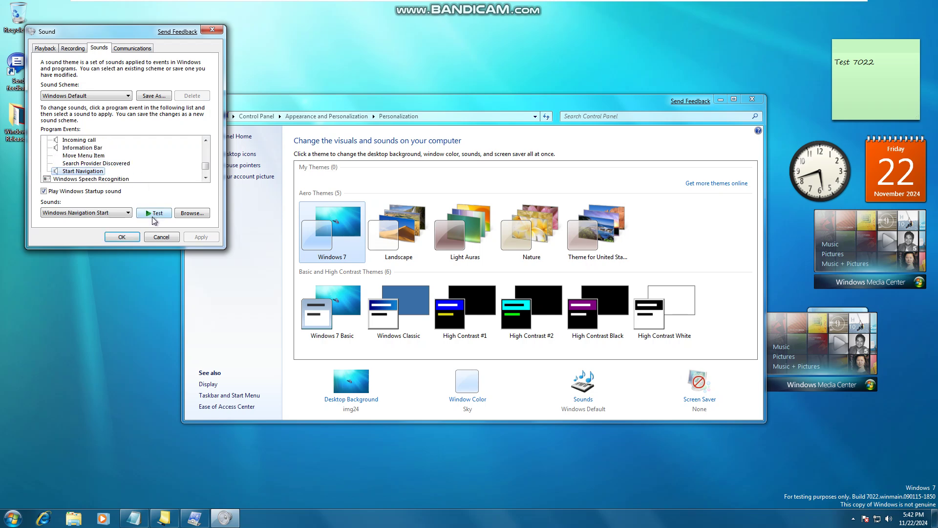
Step: Preview the Windows Speech Recognition event sounds from Disambiguation Numbers to On, and close the Sound dialog
key("Down")
key("Down")
key("Down")
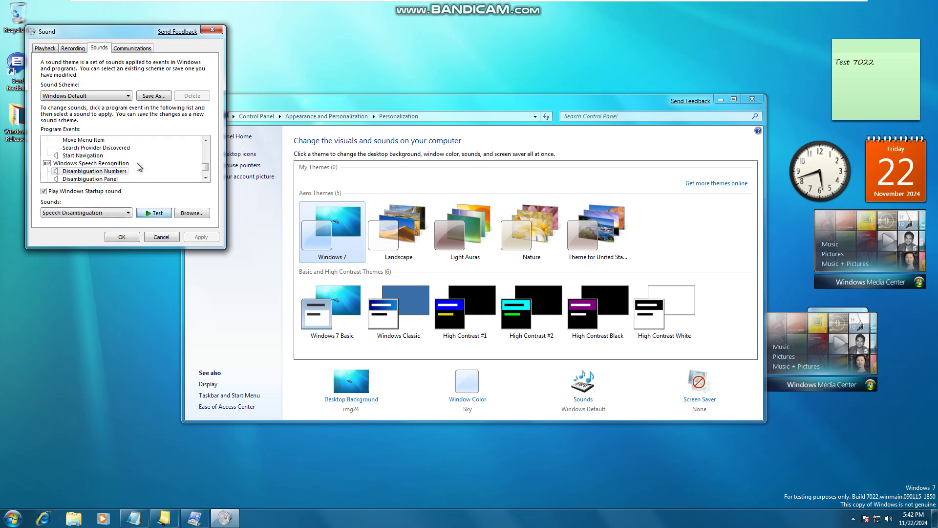
left_click(150, 213)
left_click(142, 179)
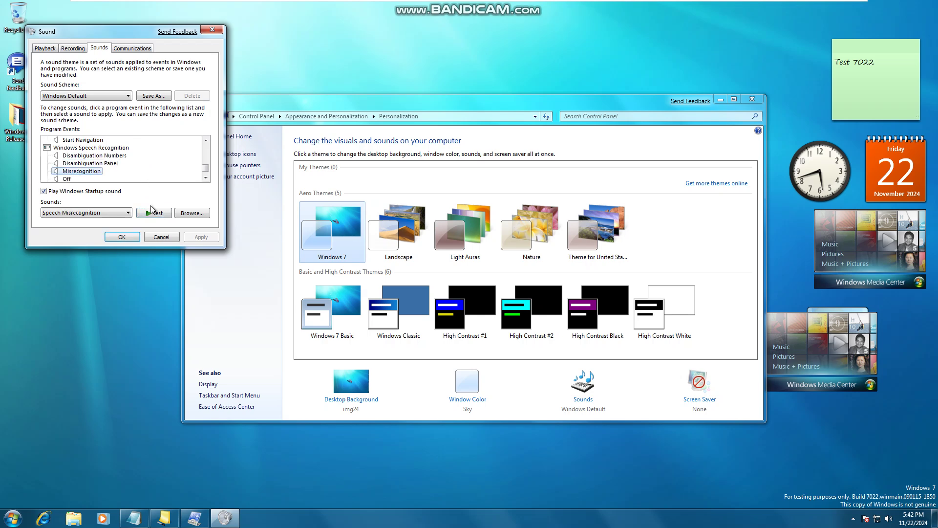
left_click(155, 214)
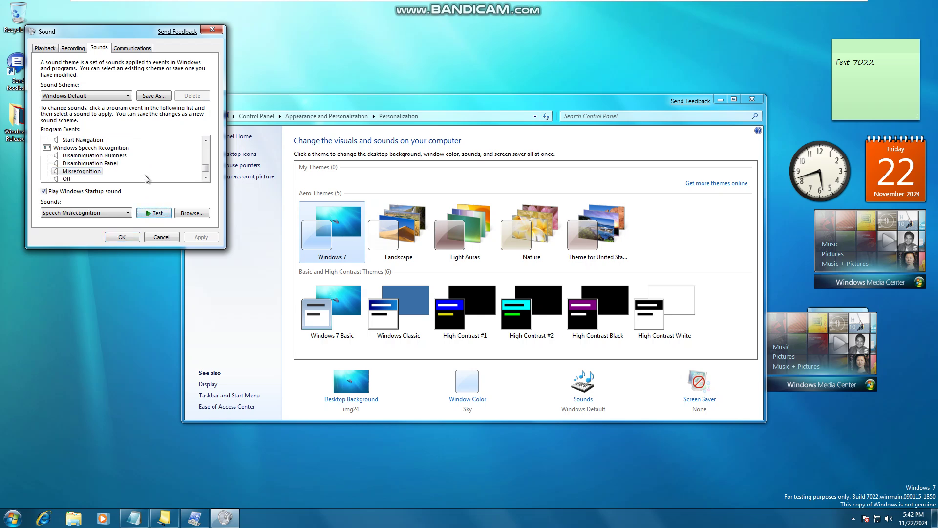
left_click(145, 179)
left_click(154, 214)
left_click(146, 178)
left_click(154, 213)
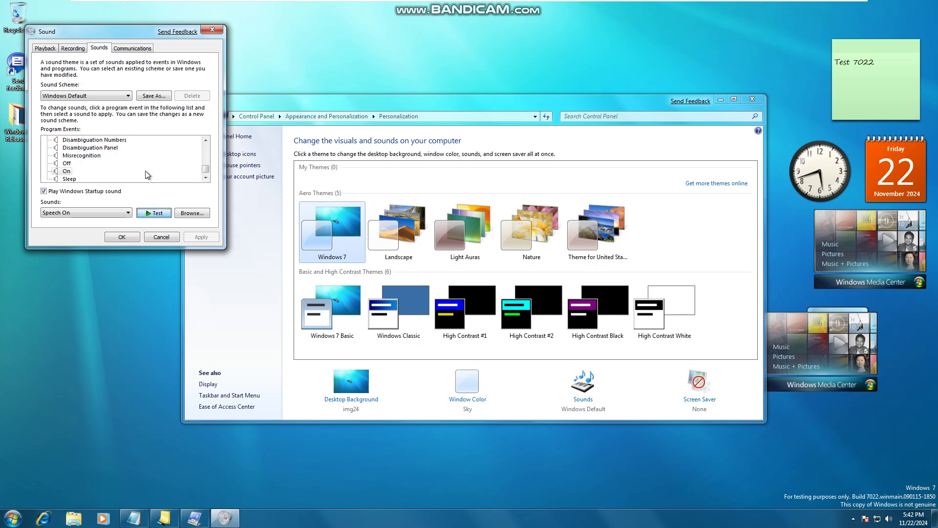
left_click(125, 237)
Step: Run winver to bring up the Windows version details and arrange them beside the Personalization window
key("super+r")
type("ver")
key("BackSpace")
key("BackSpace")
key("BackSpace")
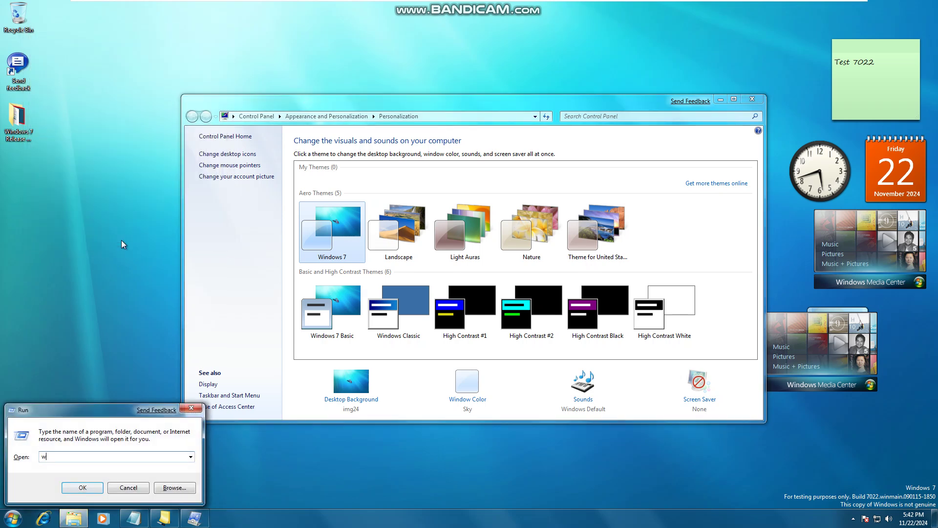
type("winver")
key("Return")
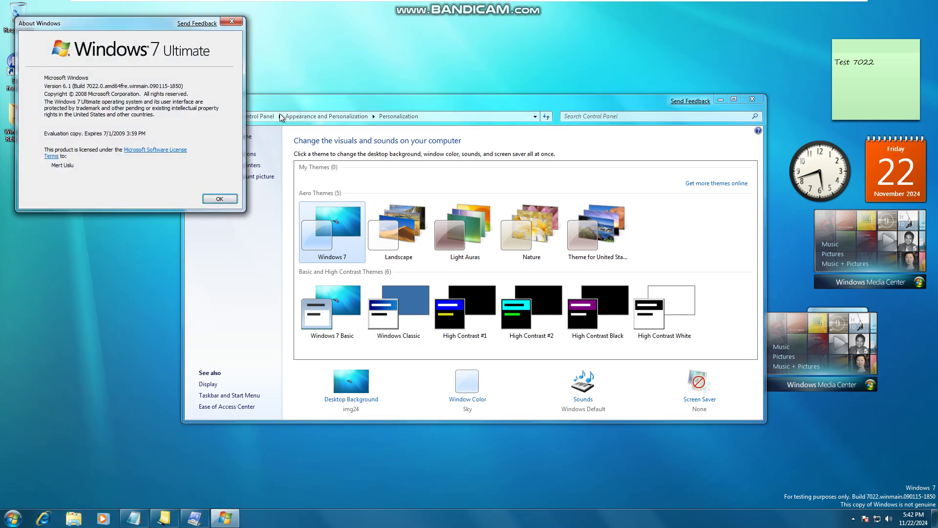
left_click_drag(278, 105, 401, 85)
left_click_drag(164, 23, 211, 77)
Step: Try out the Landscape, Light Auras, Nature and United States Aero themes one after another
left_click(522, 209)
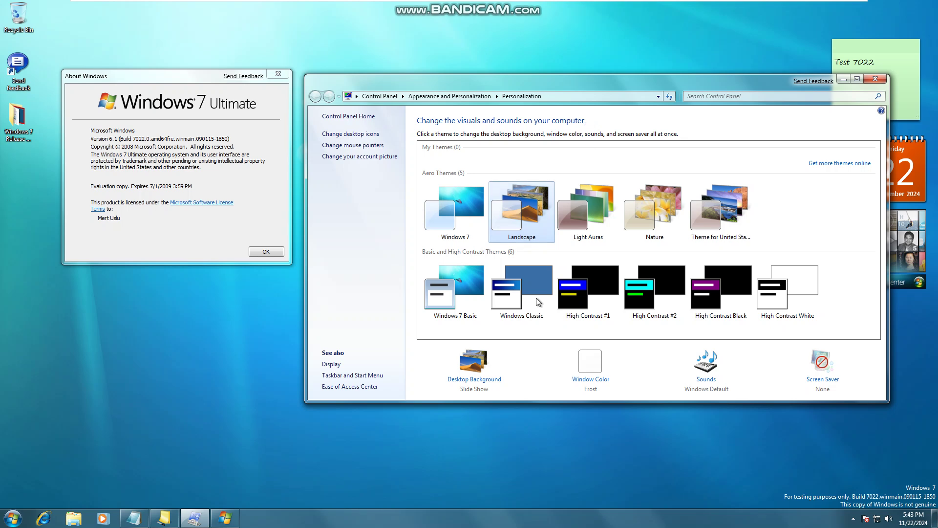
left_click(580, 238)
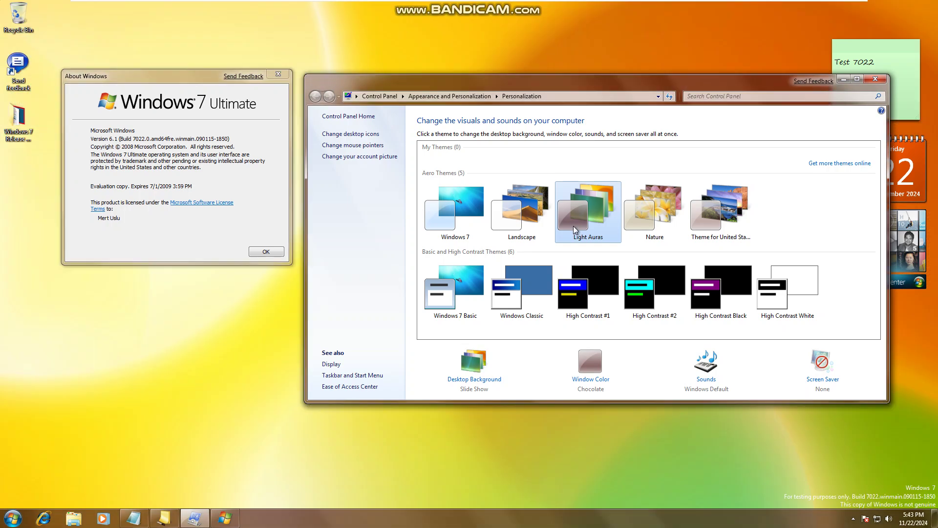
left_click(661, 216)
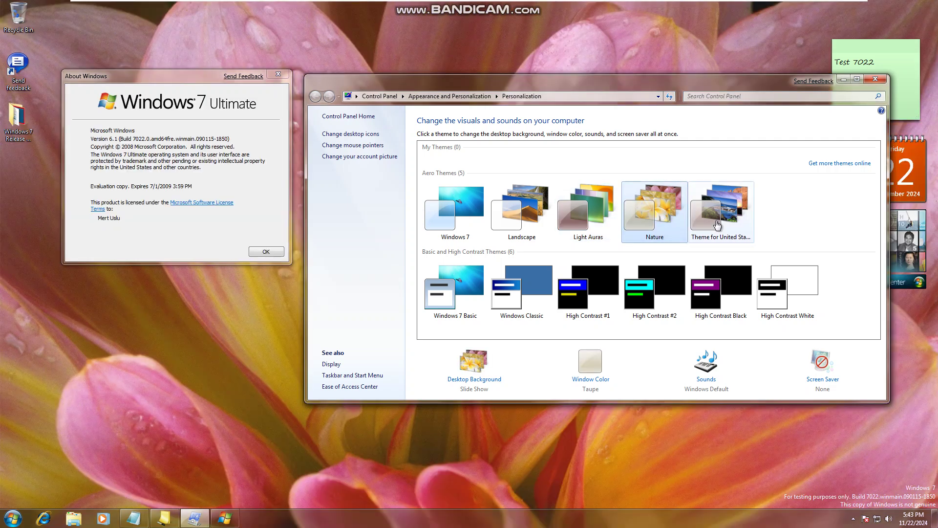
left_click(717, 225)
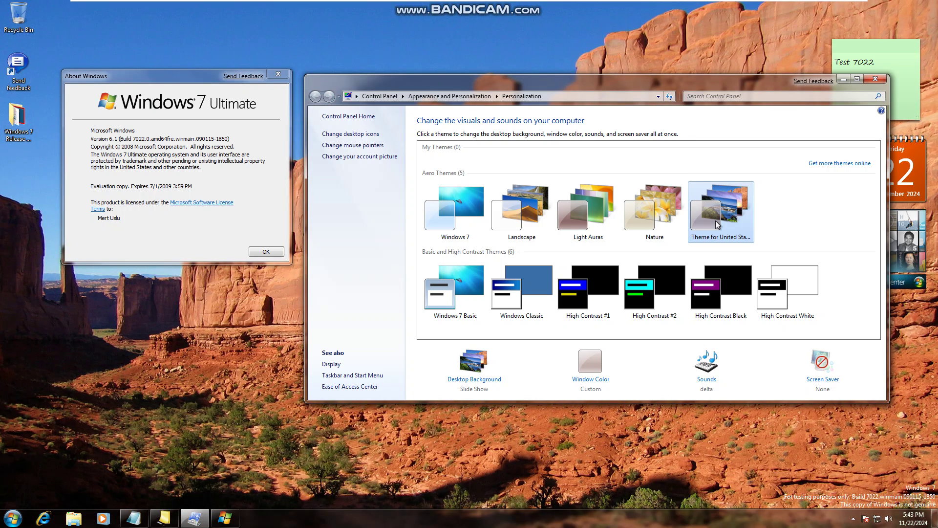
Step: Try out Windows 7 Basic, Windows Classic and the four High Contrast themes, and return to the Windows 7 theme
left_click(462, 290)
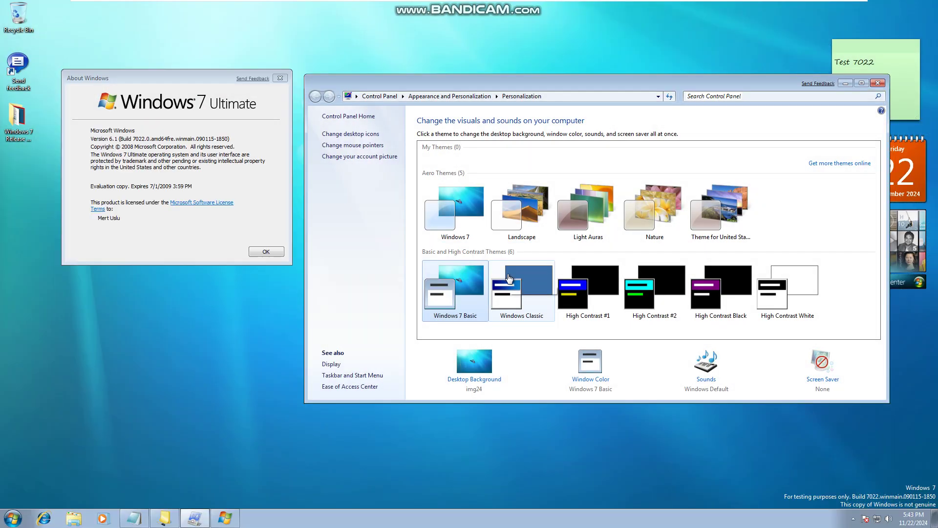
left_click(511, 276)
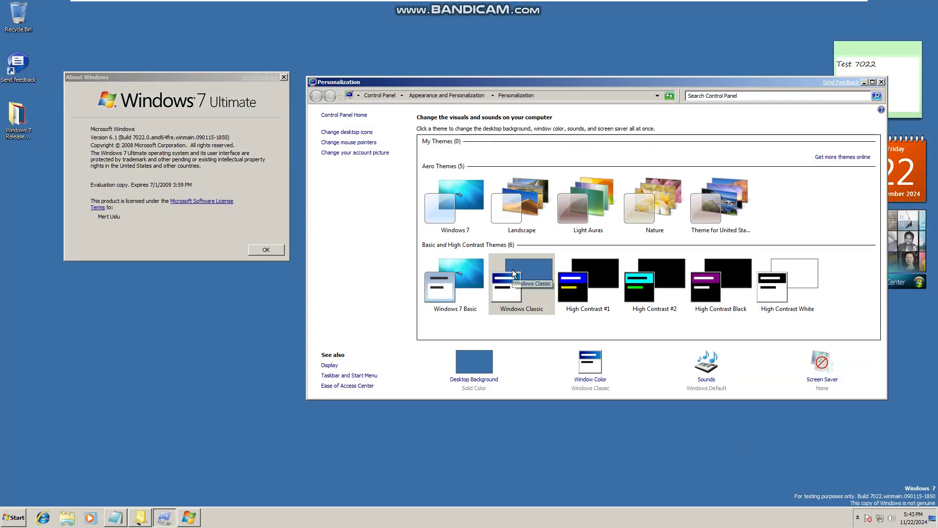
left_click(588, 274)
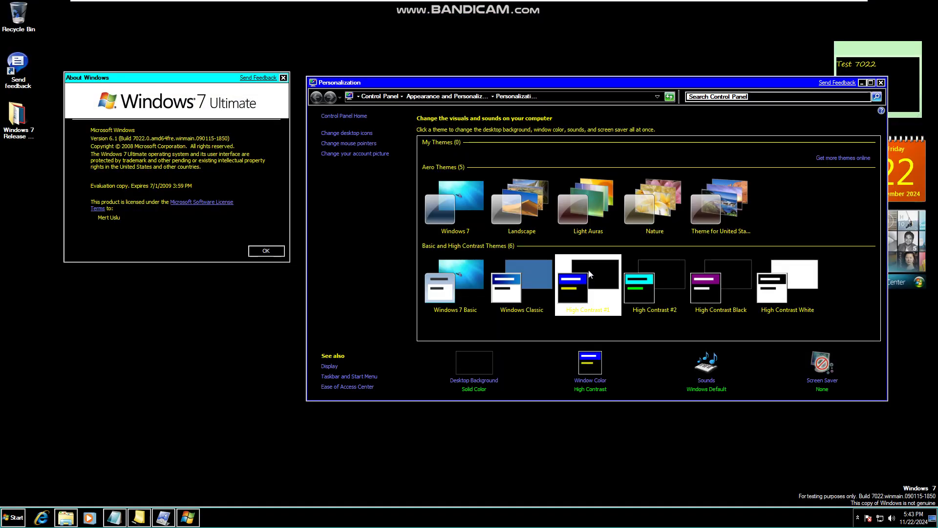
left_click(650, 283)
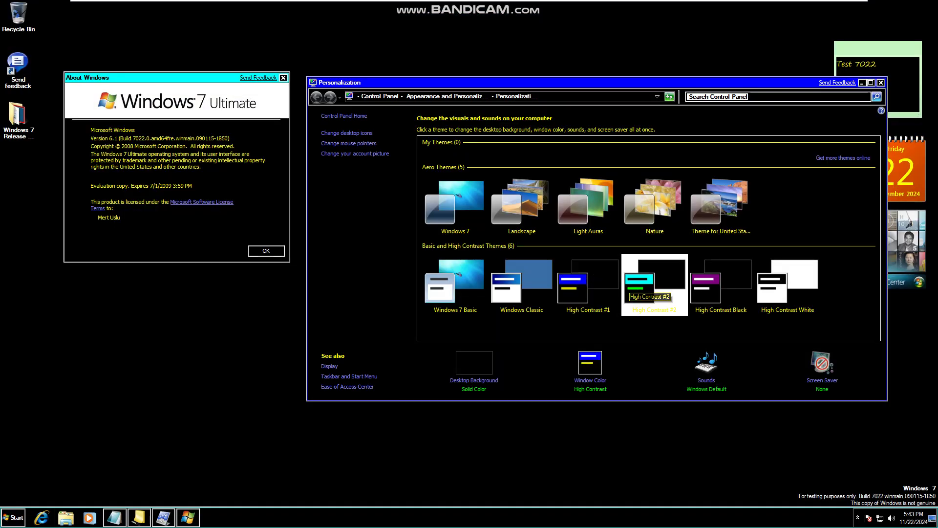
left_click(726, 273)
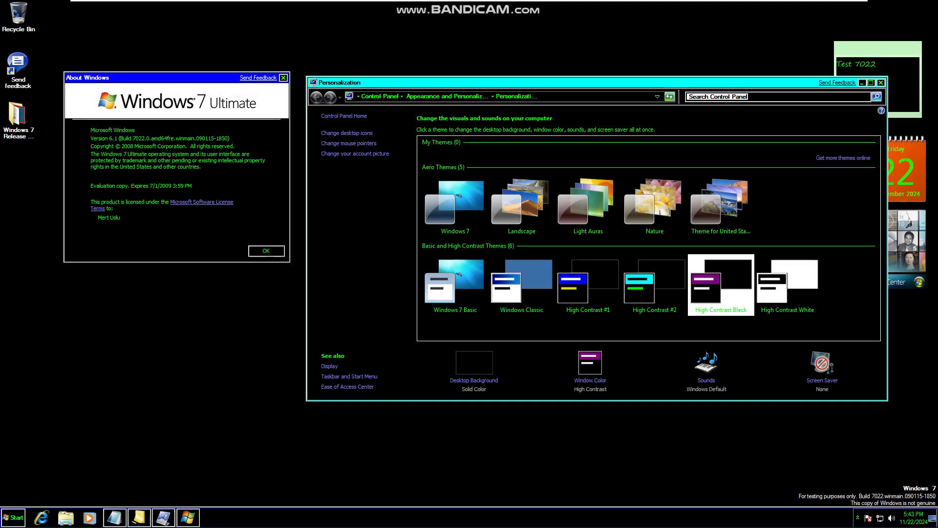
left_click(790, 283)
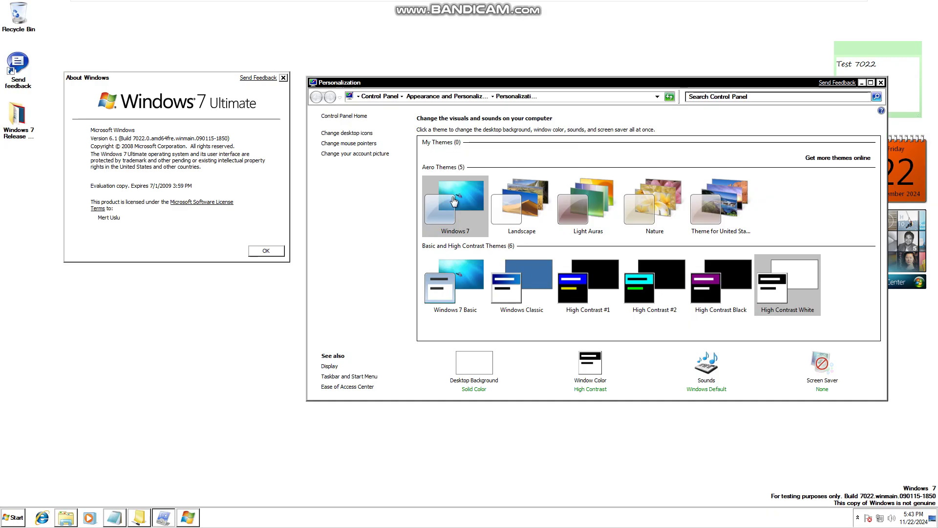
left_click(454, 200)
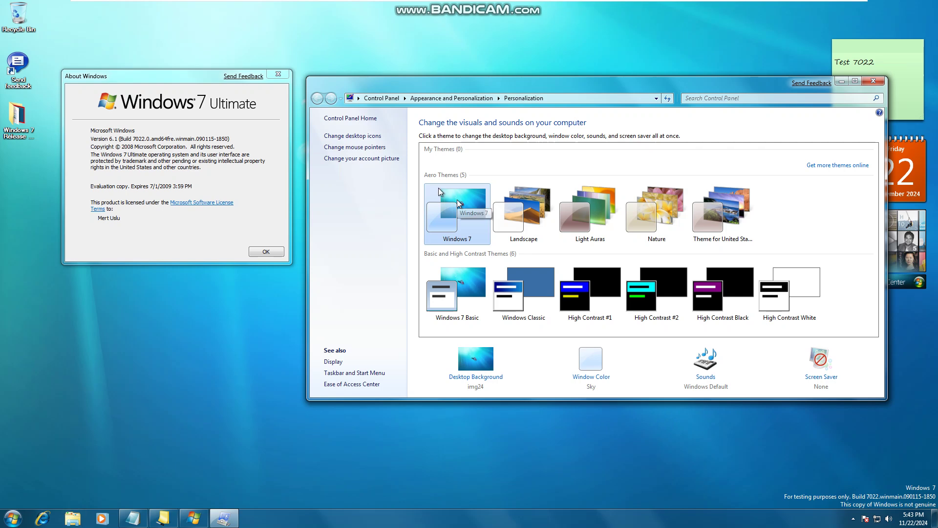
Step: Close the About Windows and Personalization windows
left_click_drag(206, 78, 390, 151)
left_click(464, 150)
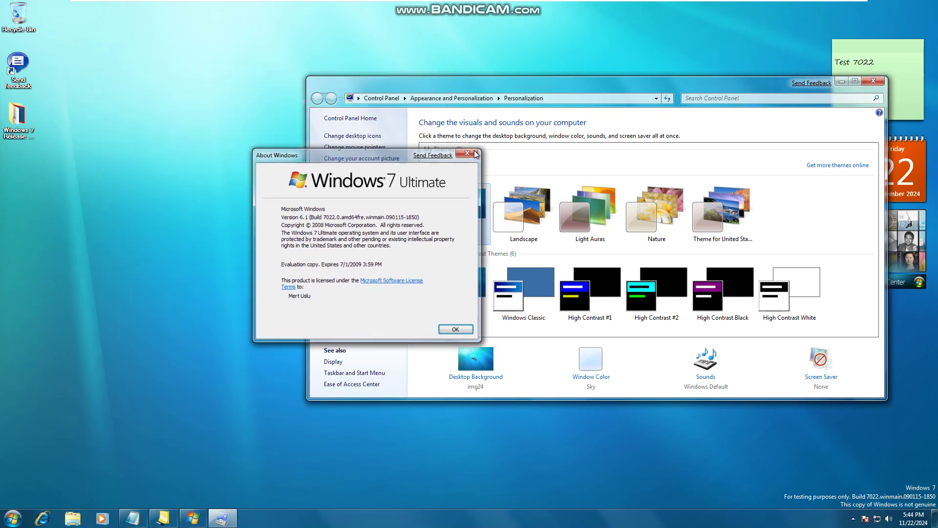
left_click(873, 81)
Step: Launch Solitaire and move the five of diamonds onto the six of spades
left_click(12, 517)
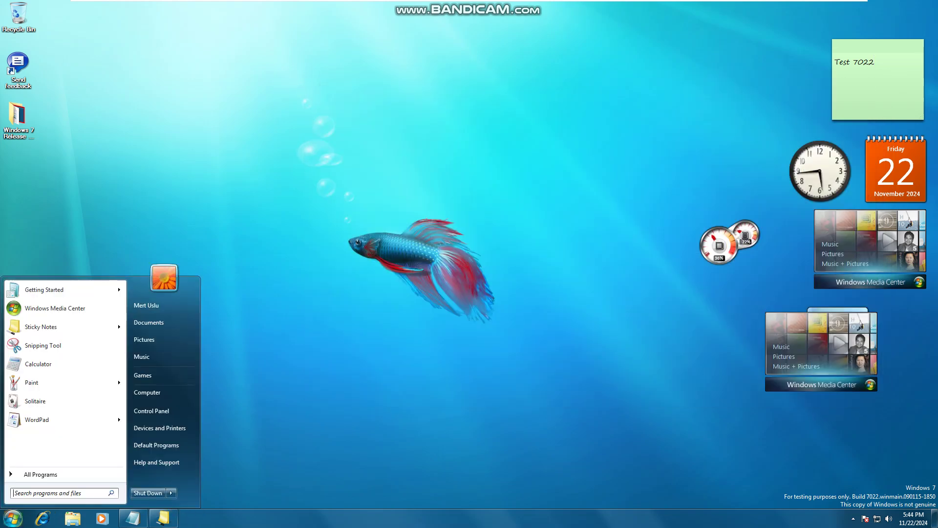
left_click(62, 400)
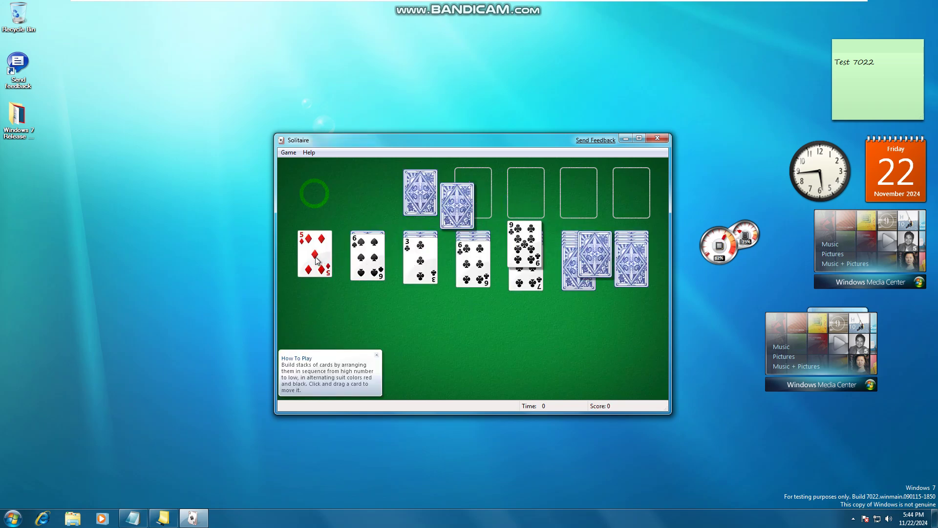
left_click_drag(315, 254, 432, 282)
Step: Deal through the stock, placing the king of hearts in the empty column and the four of spades on the five of diamonds
left_click(315, 194)
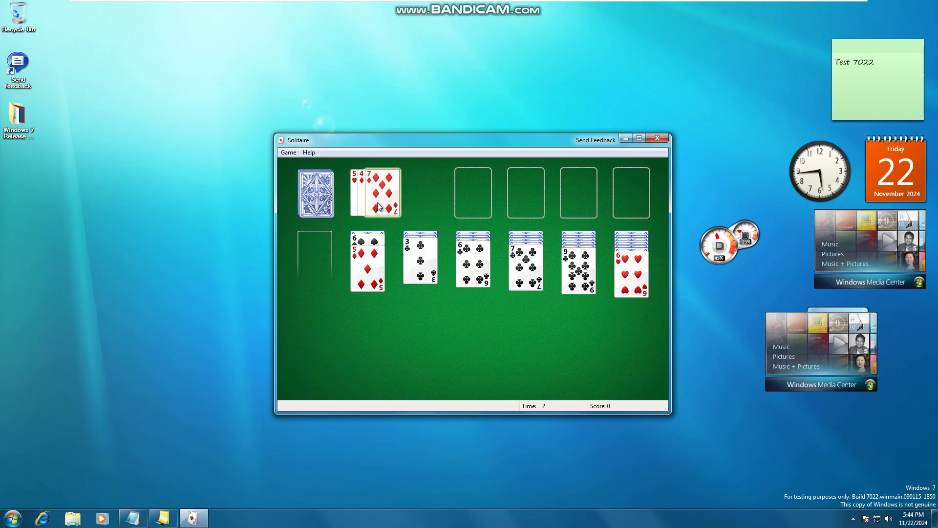
left_click(328, 195)
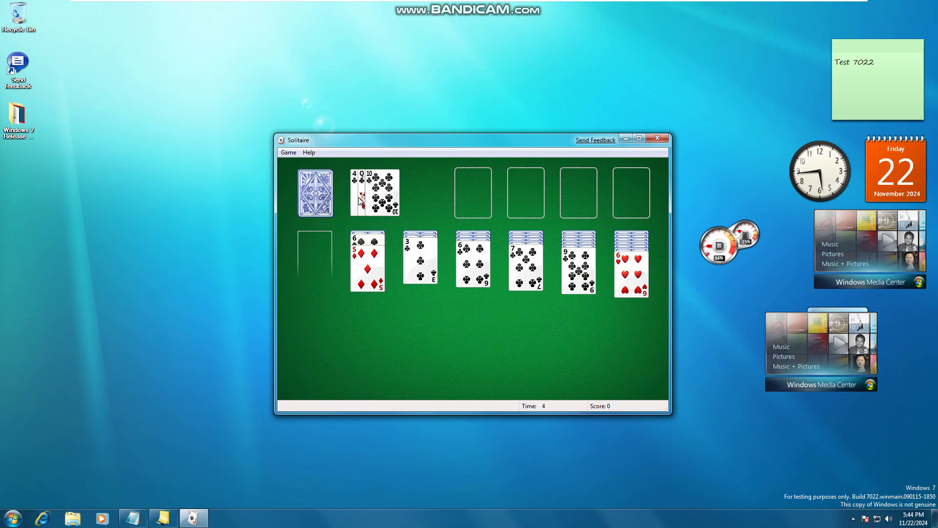
left_click(330, 197)
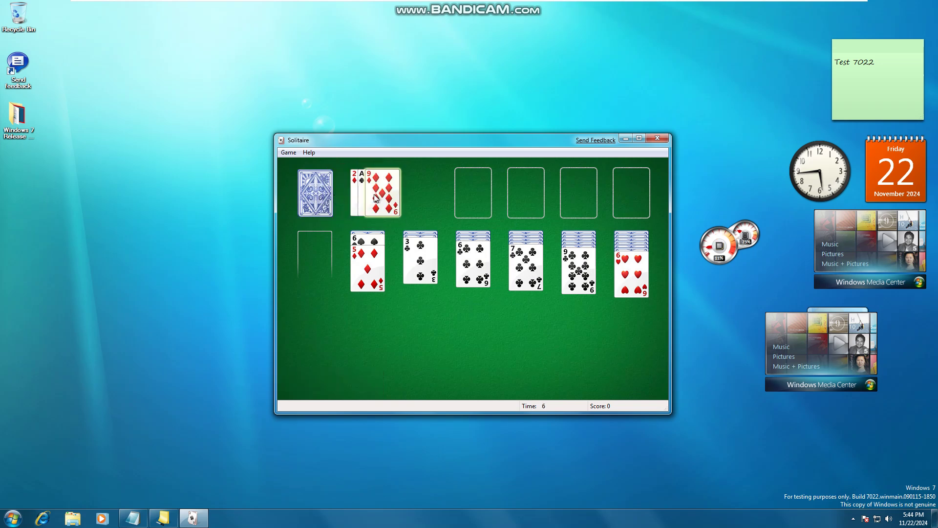
left_click(302, 194)
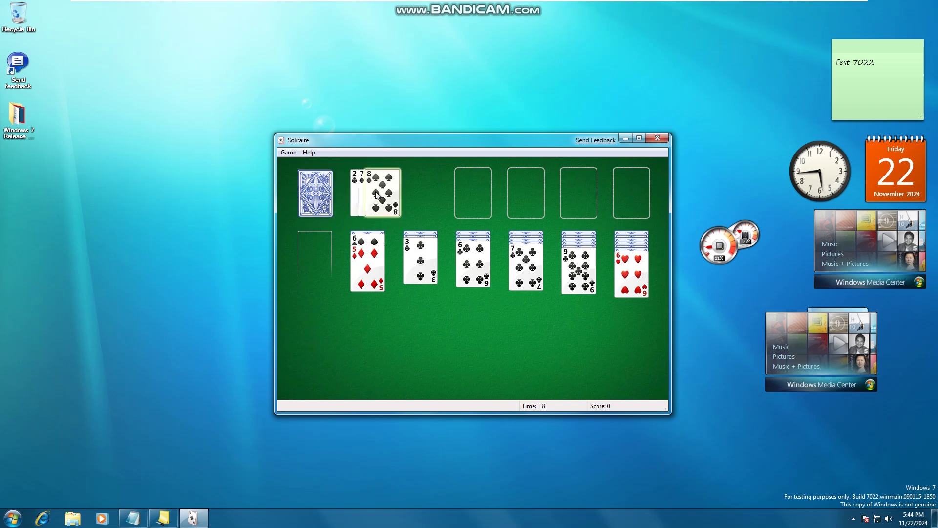
left_click(301, 194)
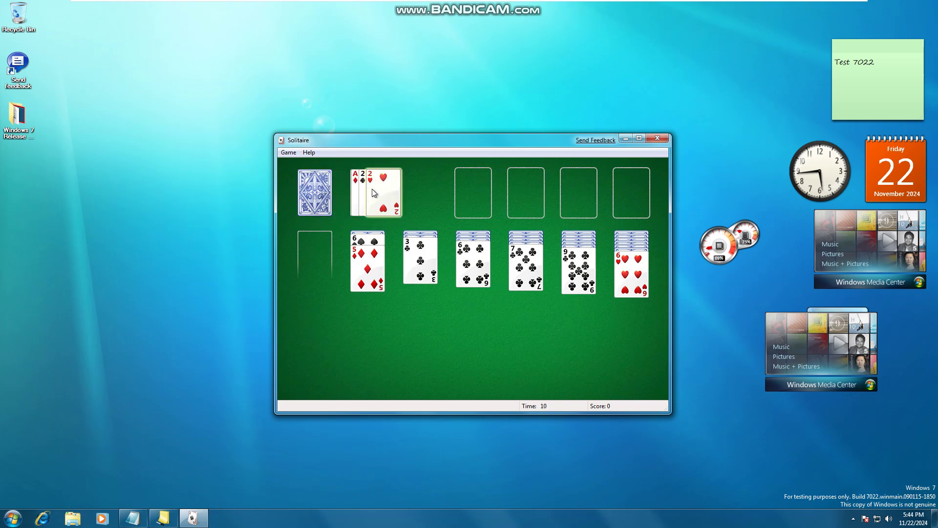
left_click(302, 194)
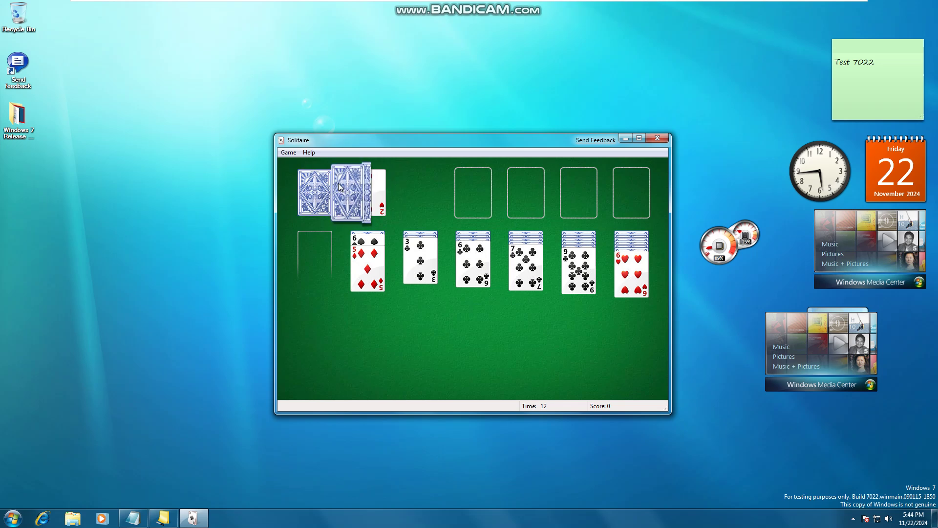
double_click(381, 195)
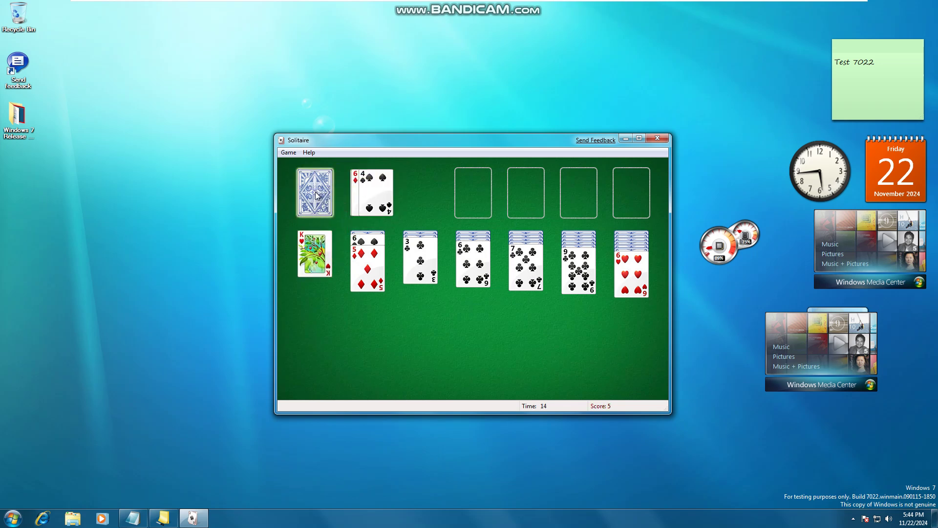
left_click_drag(348, 196, 357, 297)
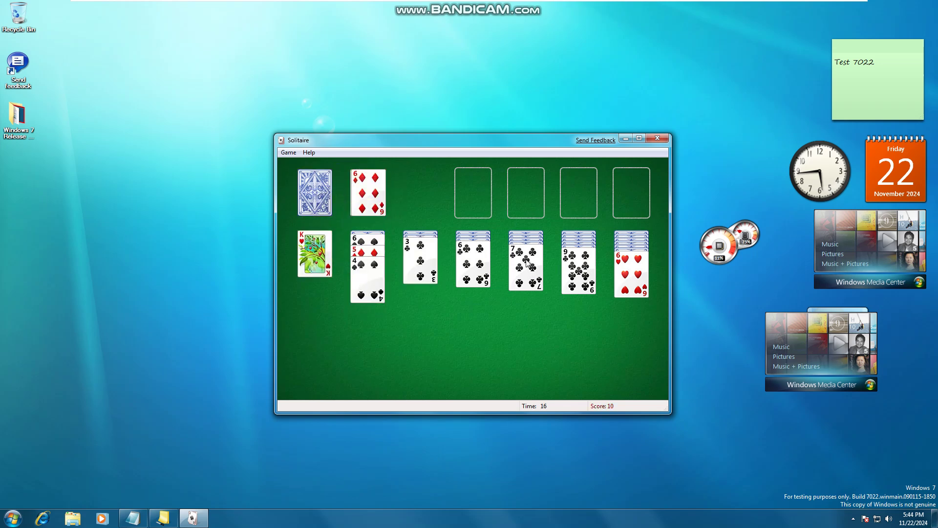
Step: Deal through the stock and move the ace of hearts to the first foundation
left_click(332, 203)
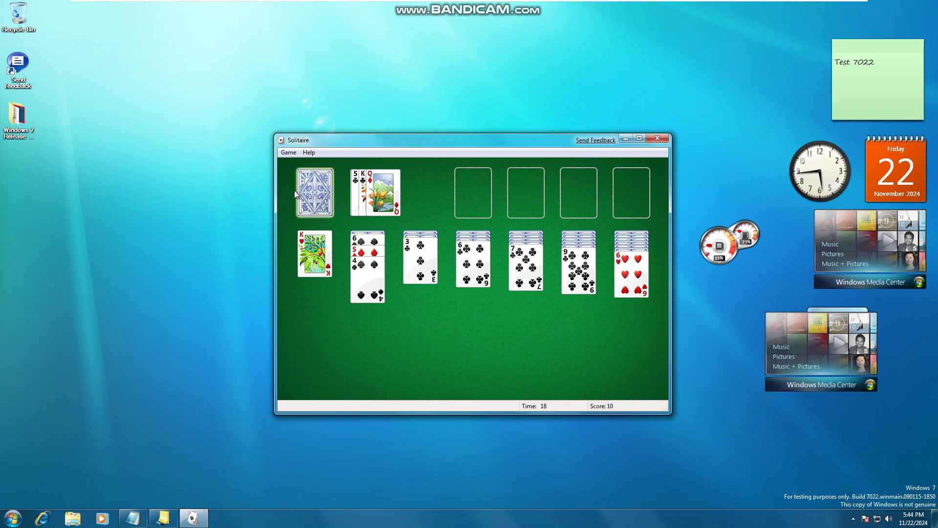
double_click(385, 205)
left_click(315, 195)
left_click(307, 194)
left_click(309, 195)
left_click(310, 194)
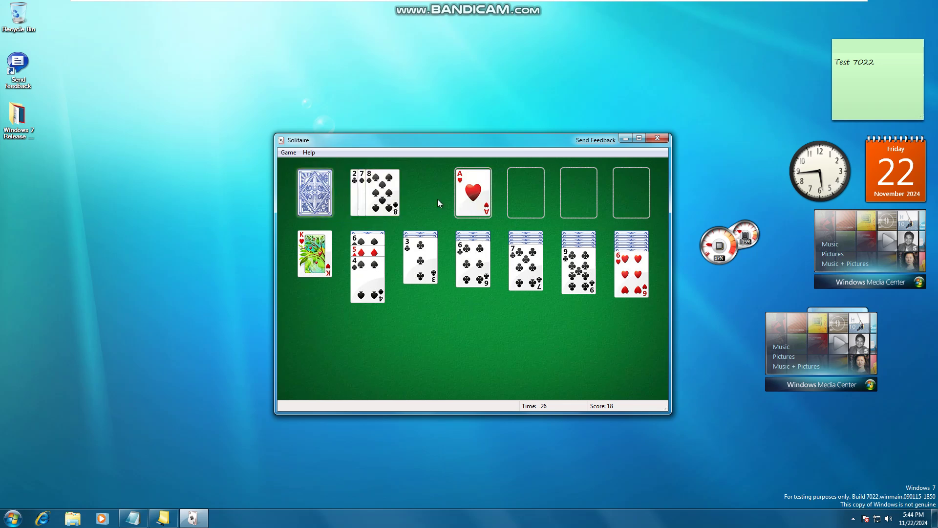
Step: Move the six of hearts onto the seven of clubs and deal through the stock again
left_click_drag(631, 271, 534, 258)
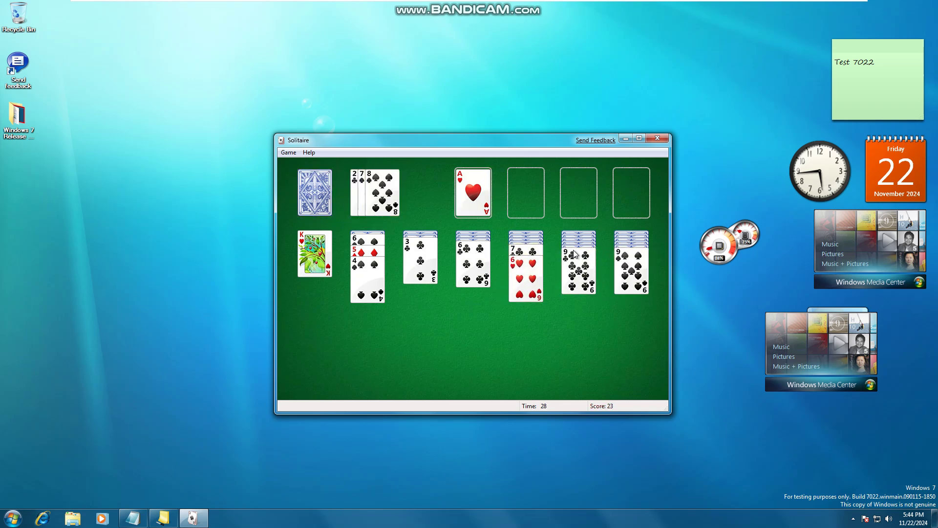
left_click(326, 180)
left_click(316, 187)
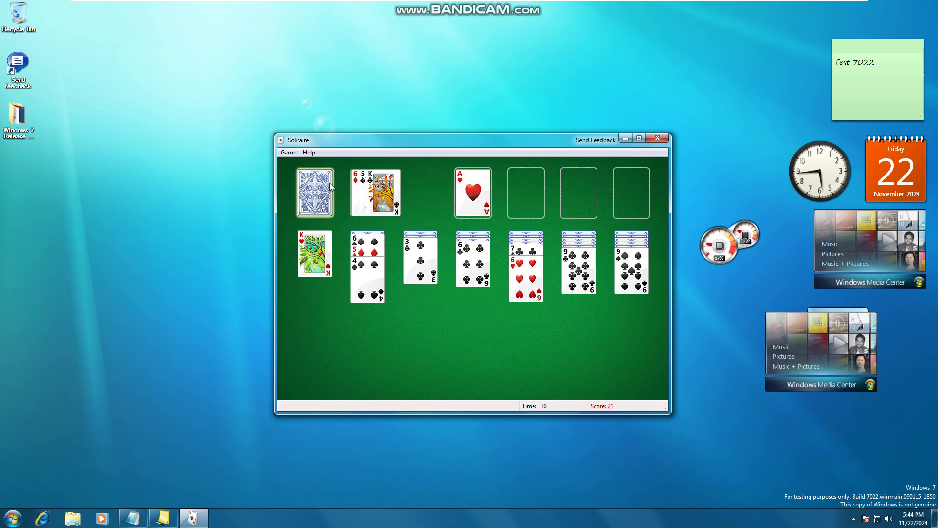
left_click(310, 193)
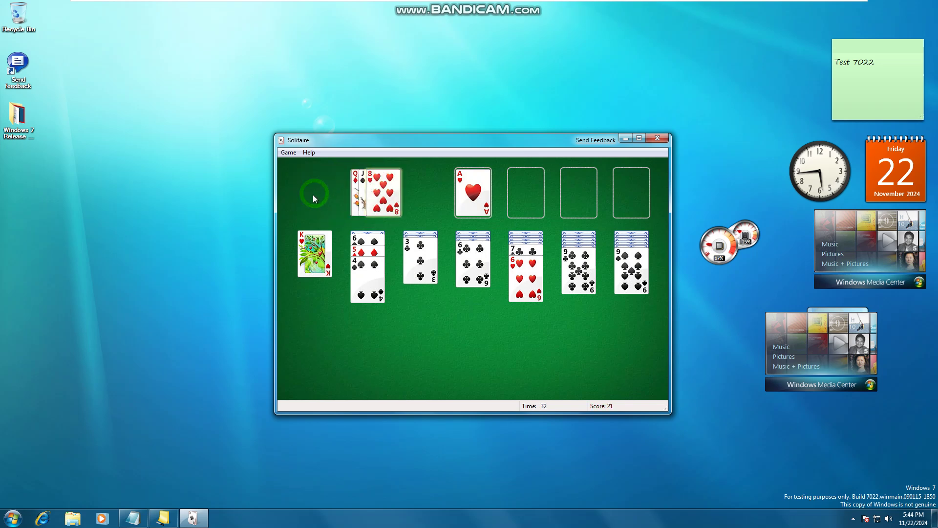
left_click(313, 197)
left_click(318, 195)
left_click(318, 195)
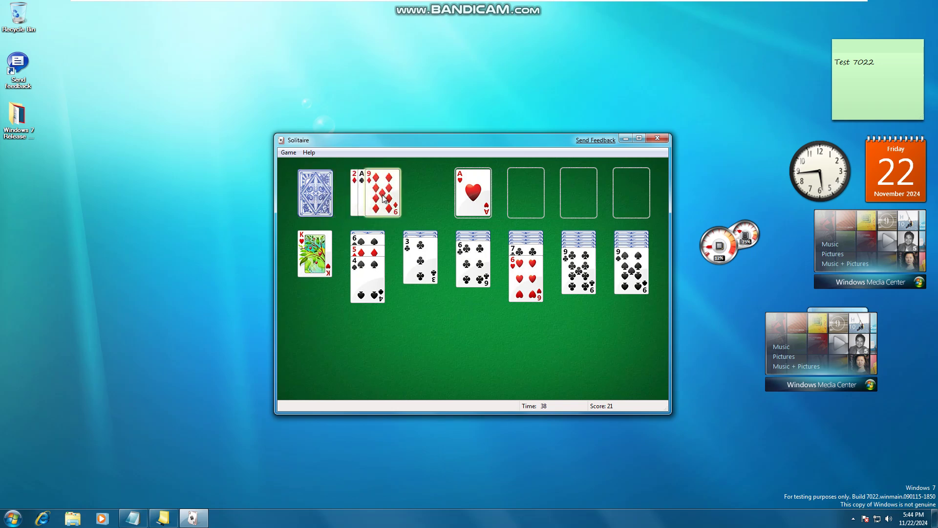
left_click(313, 201)
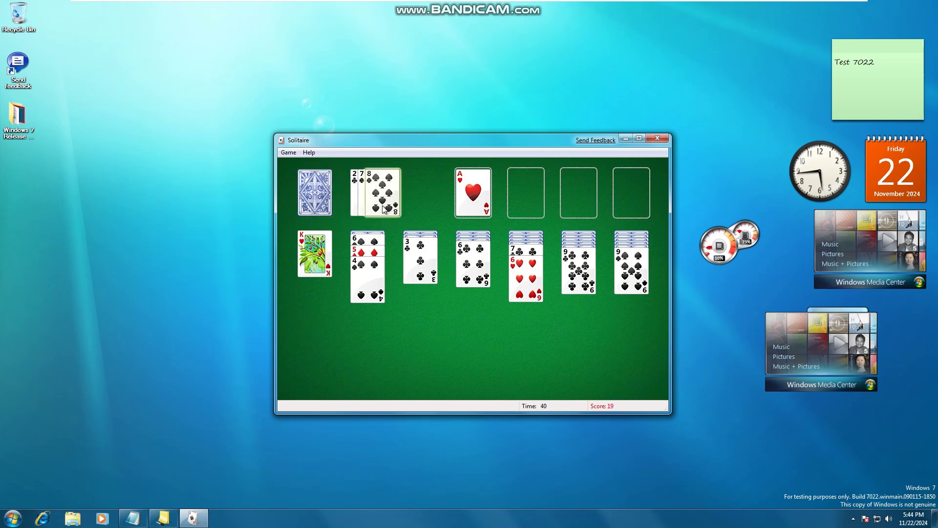
Step: Close the Solitaire game in progress
left_click(657, 138)
left_click(474, 284)
Step: Switch to the open Notepad document and clear all the notes about the build
left_click(144, 521)
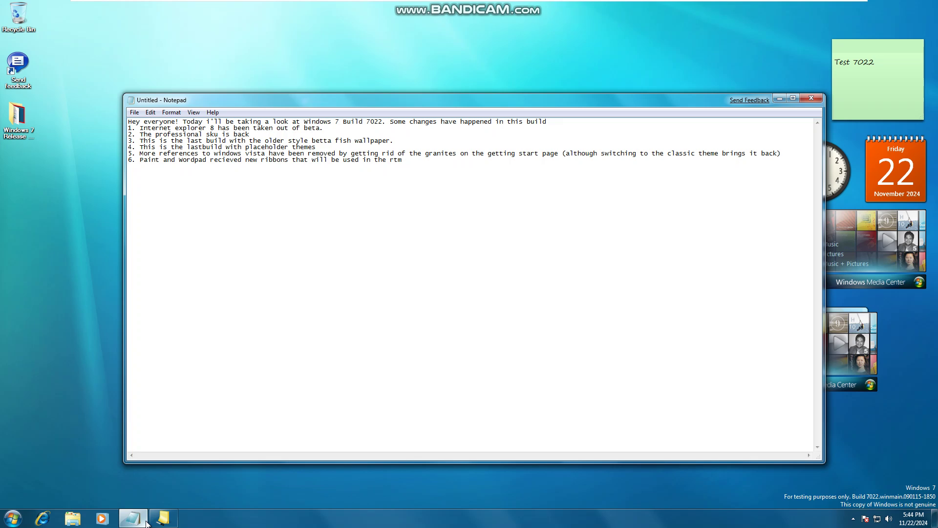
key("ctrl+a")
key("Delete")
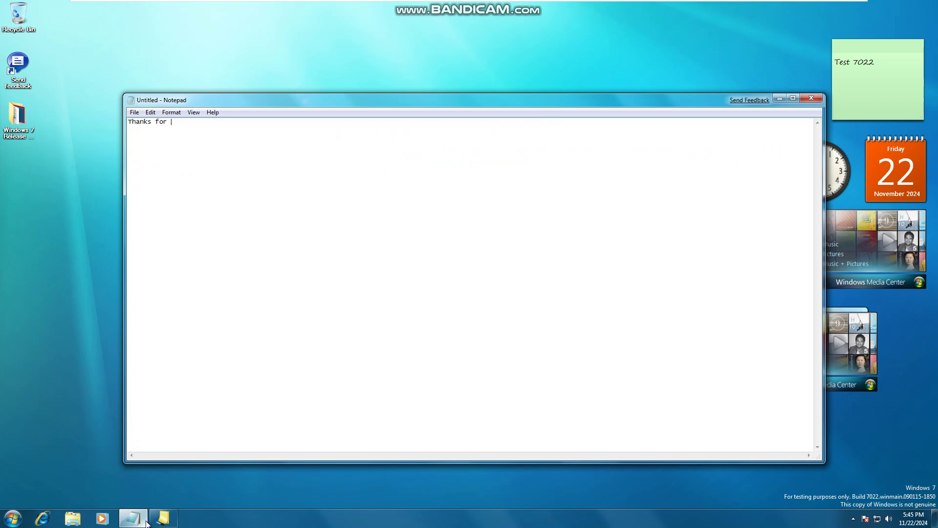